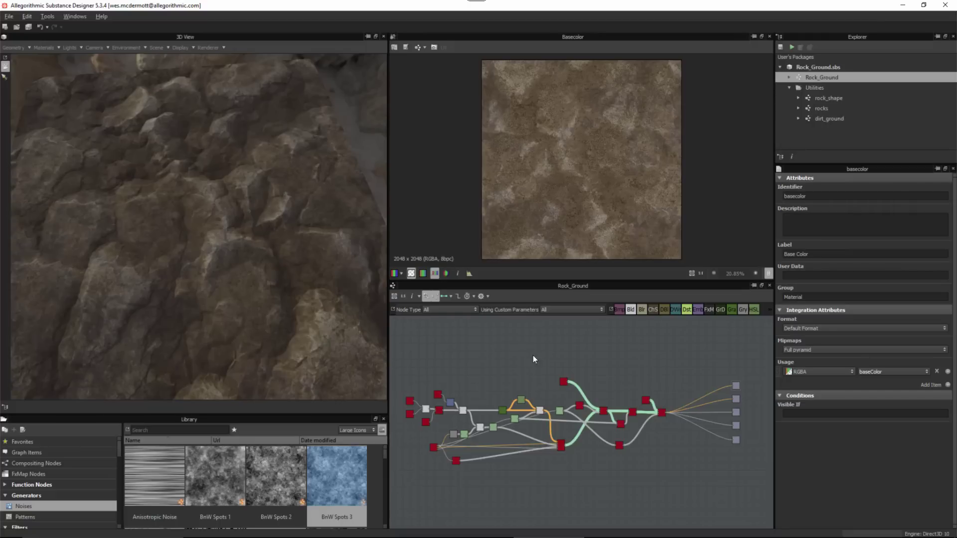
# - Set the output format of the Blend node combining the two noises to Absolute, 8 bits per channel
pyautogui.scroll(10, 433, 392)
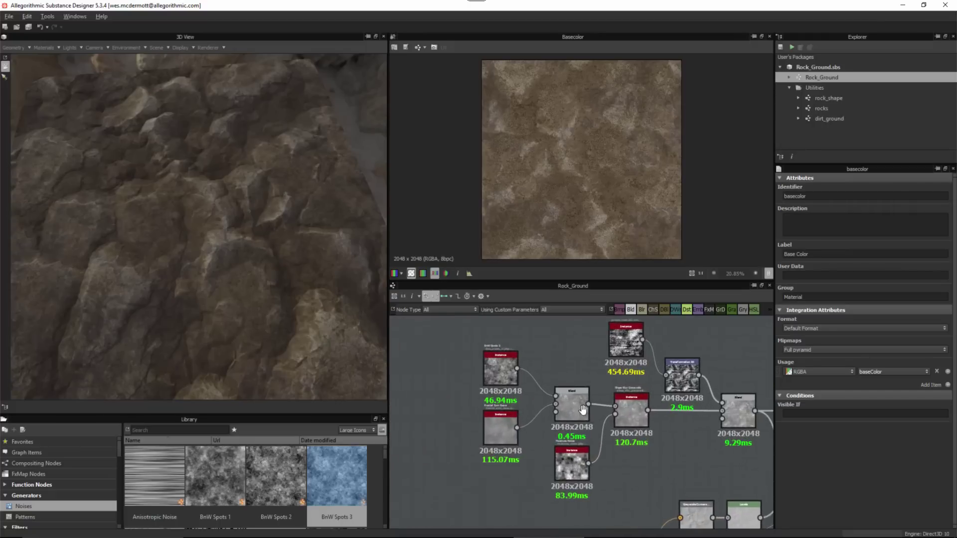
pyautogui.scroll(2, 550, 420)
pyautogui.doubleClick(552, 370)
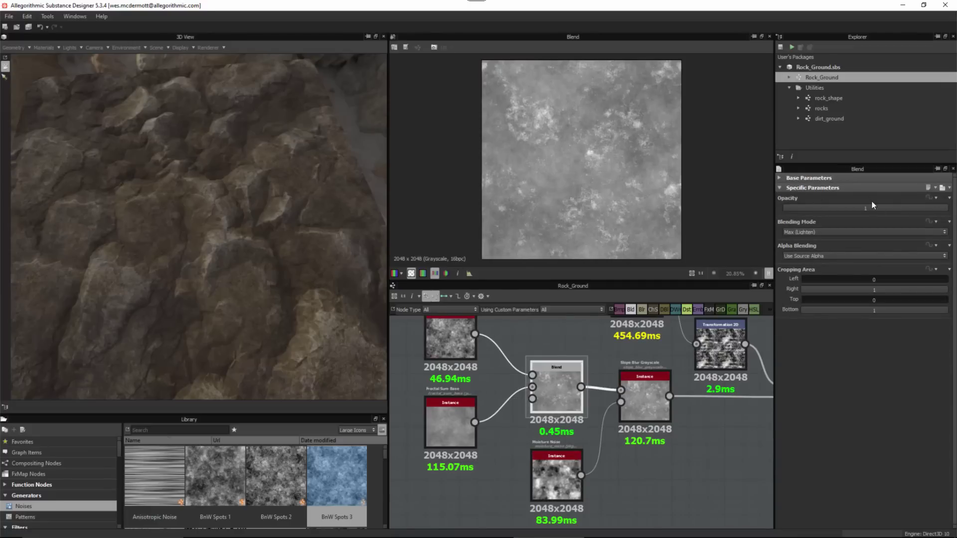
pyautogui.click(779, 177)
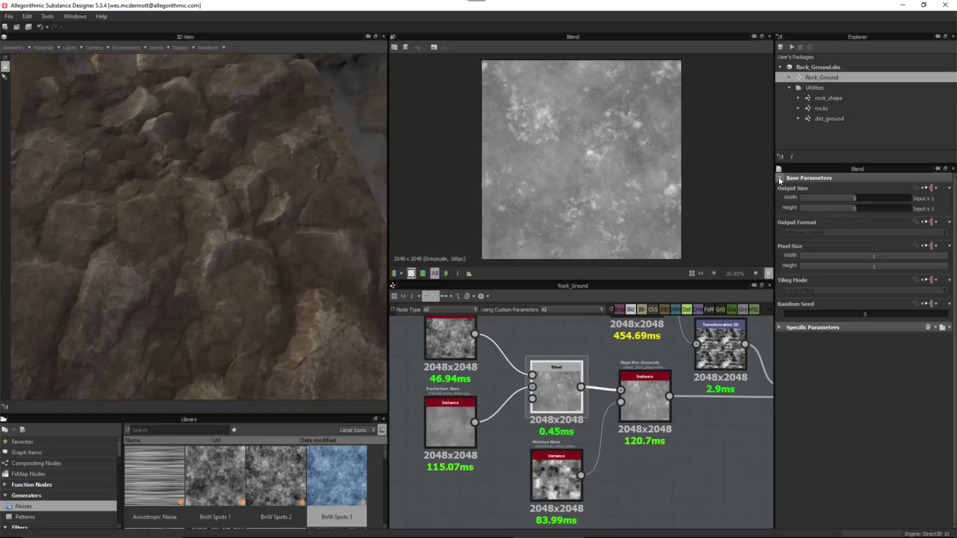
pyautogui.click(928, 220)
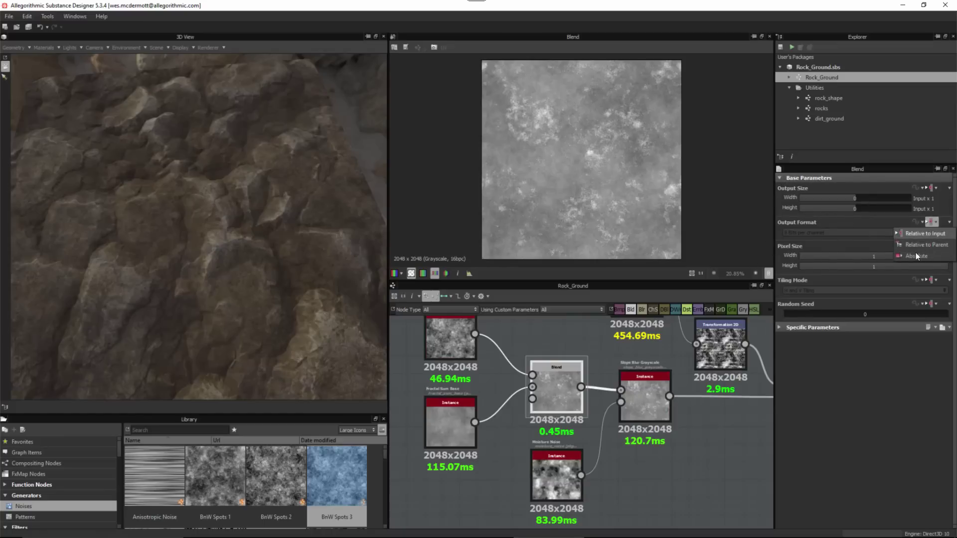
pyautogui.click(915, 257)
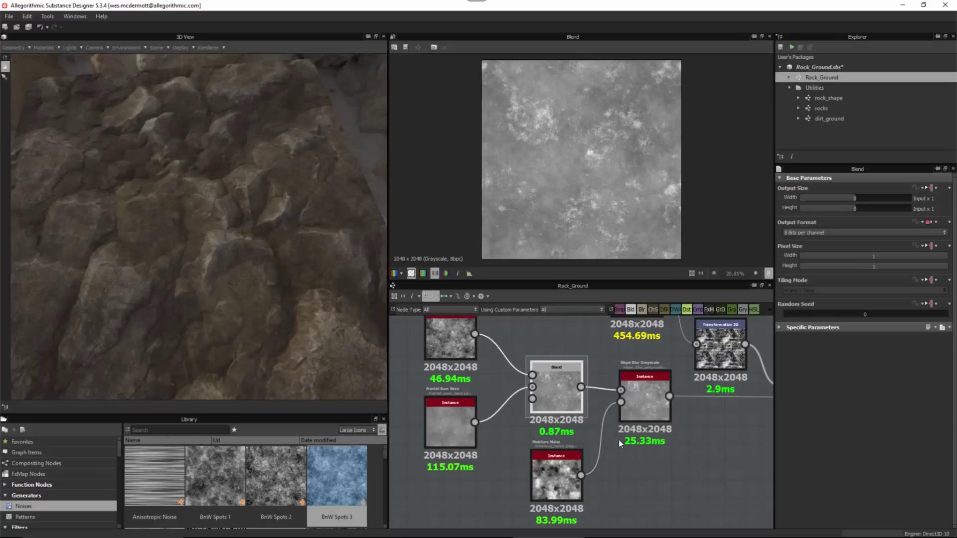
# - Preview the downstream Blend and Levels nodes to check the bit depth of their outputs
pyautogui.scroll(-3, 618, 423)
pyautogui.moveTo(556, 393); pyautogui.dragTo(450, 354, button='middle')
pyautogui.click(631, 388)
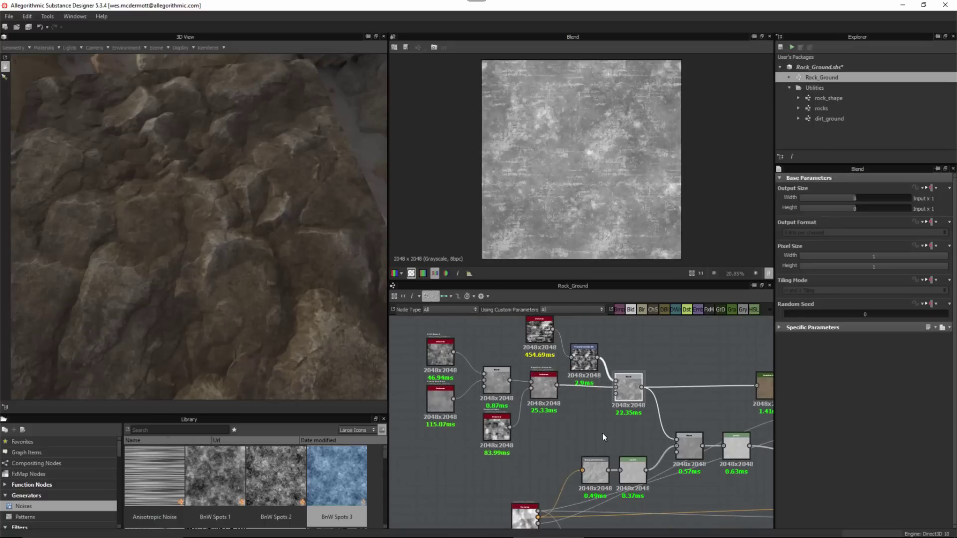
pyautogui.moveTo(679, 453); pyautogui.dragTo(575, 435, button='middle')
pyautogui.click(637, 431)
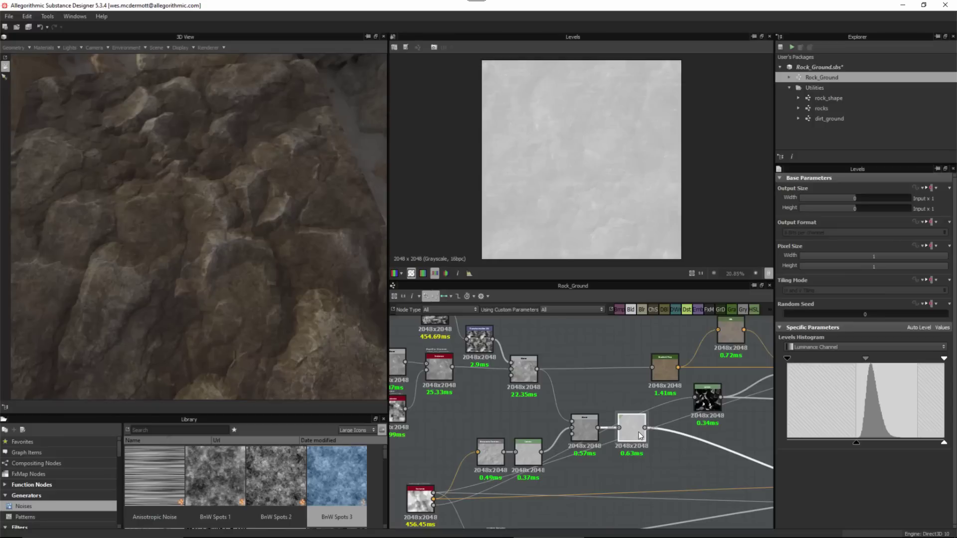
pyautogui.scroll(2, 614, 473)
pyautogui.moveTo(637, 471); pyautogui.dragTo(701, 410, button='middle')
pyautogui.scroll(-2, 701, 410)
pyautogui.moveTo(575, 392); pyautogui.dragTo(552, 442, button='middle')
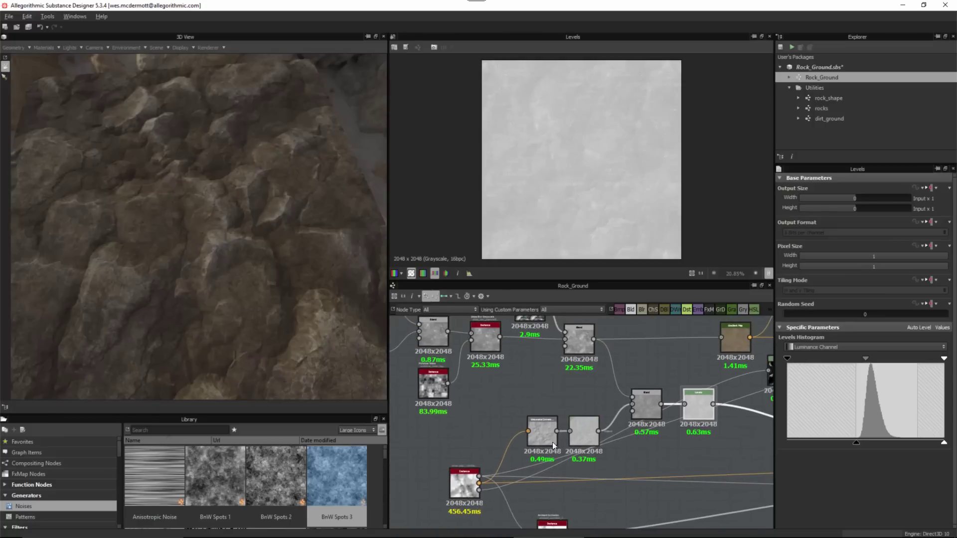
# - Set the output format of the Grayscale Conversion node to Absolute, 8 bits per channel
pyautogui.click(545, 428)
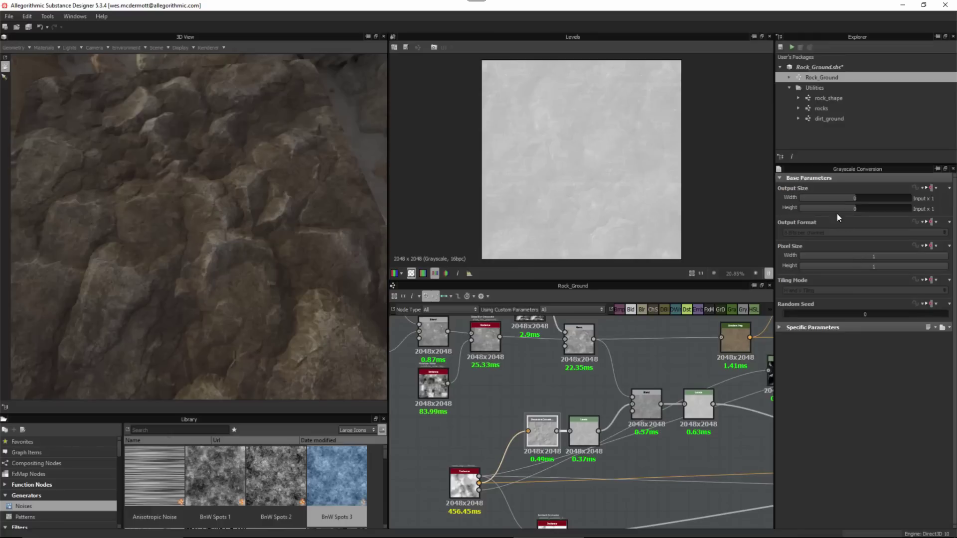
pyautogui.click(928, 221)
pyautogui.click(922, 257)
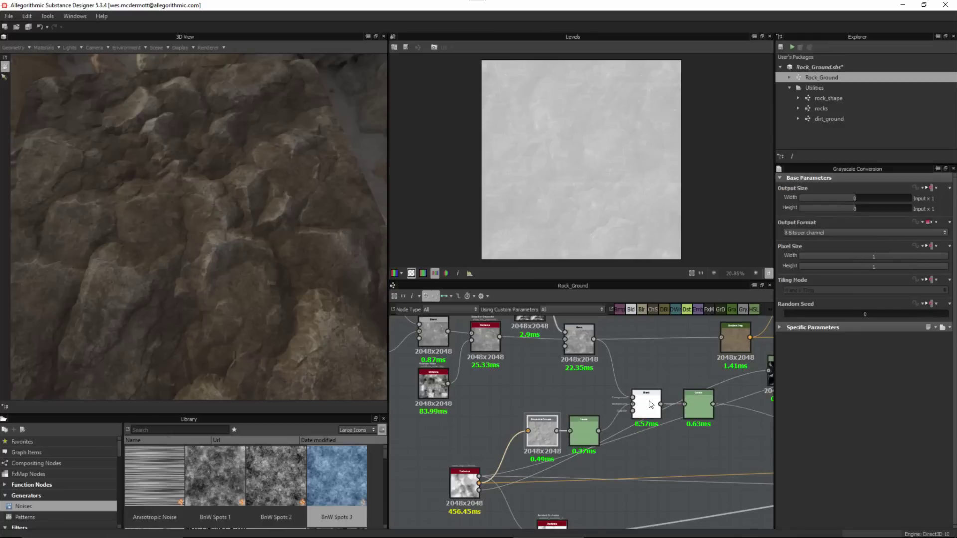
# - Preview the Blend node fed by the grayscale conversion branch and the Levels node after it, comparing their bit depths
pyautogui.doubleClick(633, 398)
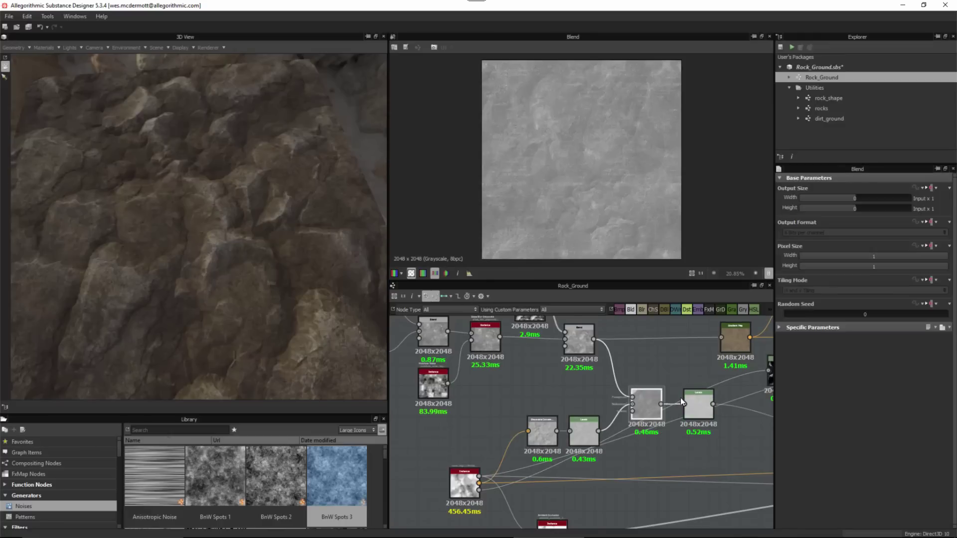
pyautogui.click(699, 406)
pyautogui.doubleClick(700, 406)
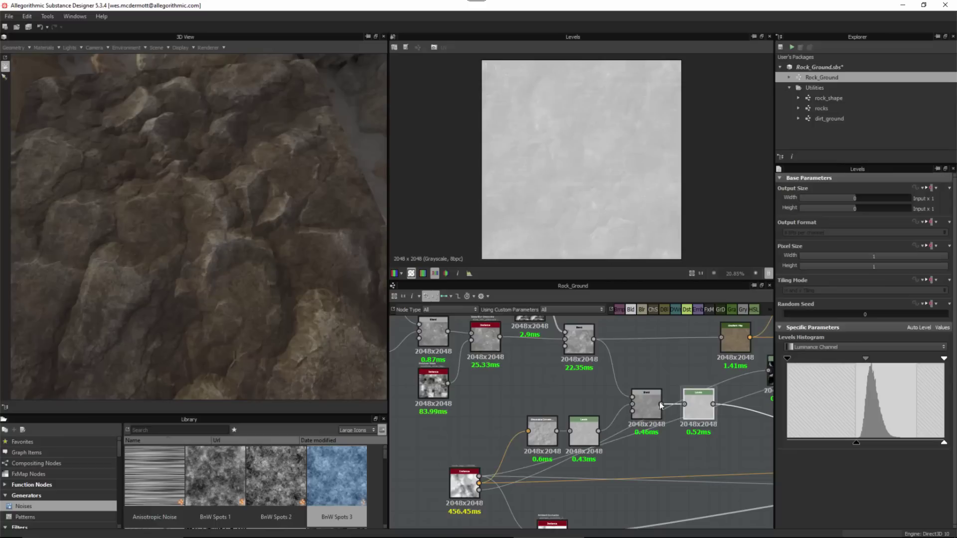
# - Follow the Rock_Ground graph to its outputs and preview the base color and normal maps
pyautogui.scroll(-2, 681, 392)
pyautogui.moveTo(680, 392); pyautogui.dragTo(558, 365, button='middle')
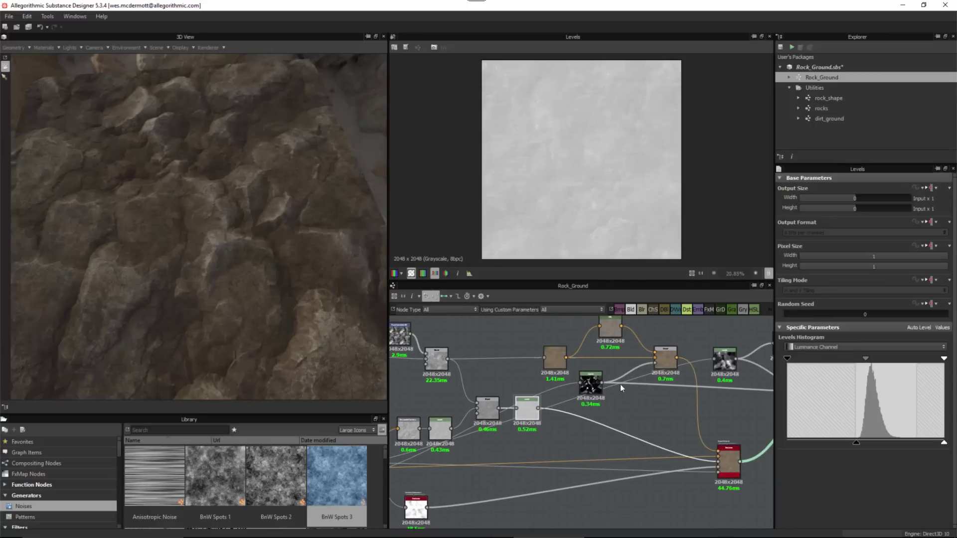
pyautogui.moveTo(614, 385); pyautogui.dragTo(550, 390, button='middle')
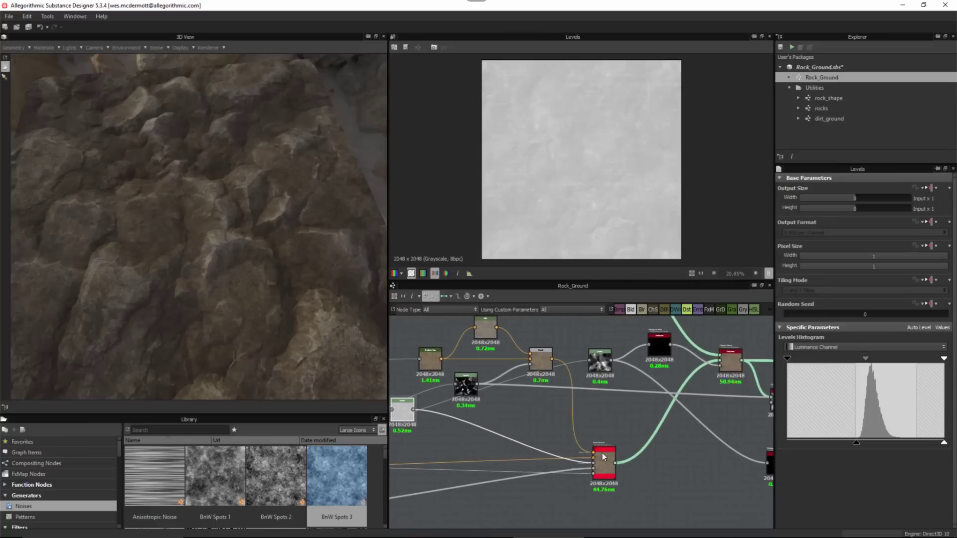
pyautogui.scroll(-2, 657, 405)
pyautogui.moveTo(623, 419); pyautogui.dragTo(493, 426, button='middle')
pyautogui.moveTo(719, 396); pyautogui.dragTo(617, 403, button='middle')
pyautogui.scroll(-1, 617, 403)
pyautogui.moveTo(712, 357); pyautogui.dragTo(635, 364, button='middle')
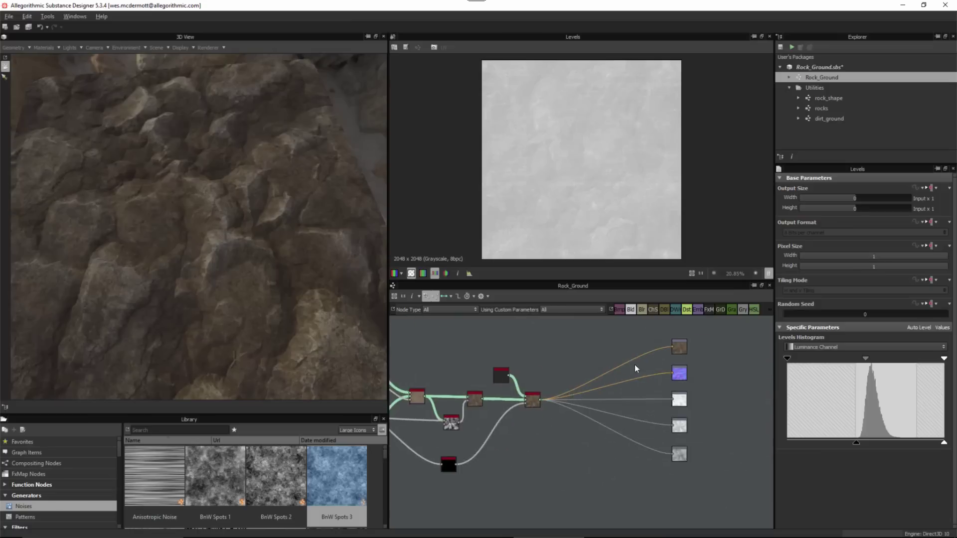
pyautogui.scroll(3, 636, 361)
pyautogui.doubleClick(700, 346)
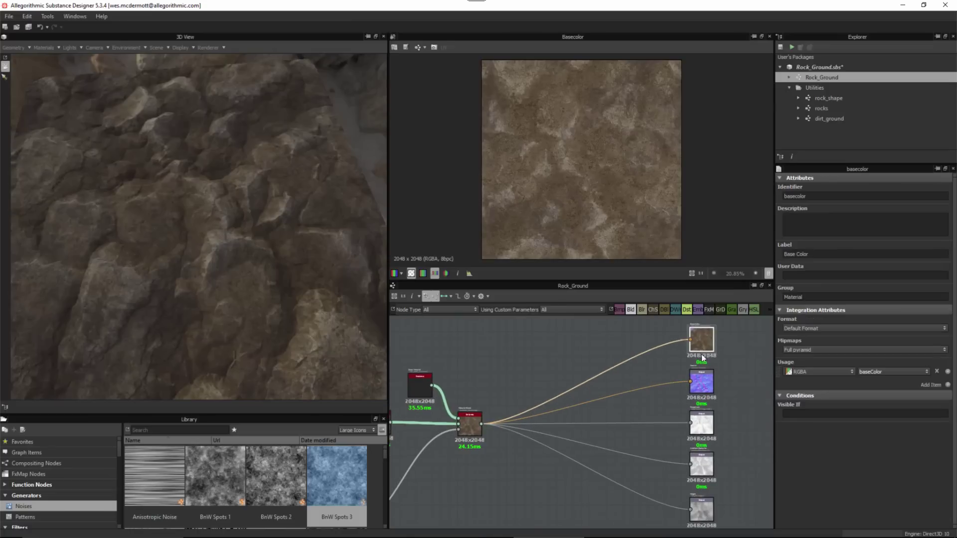
pyautogui.doubleClick(705, 380)
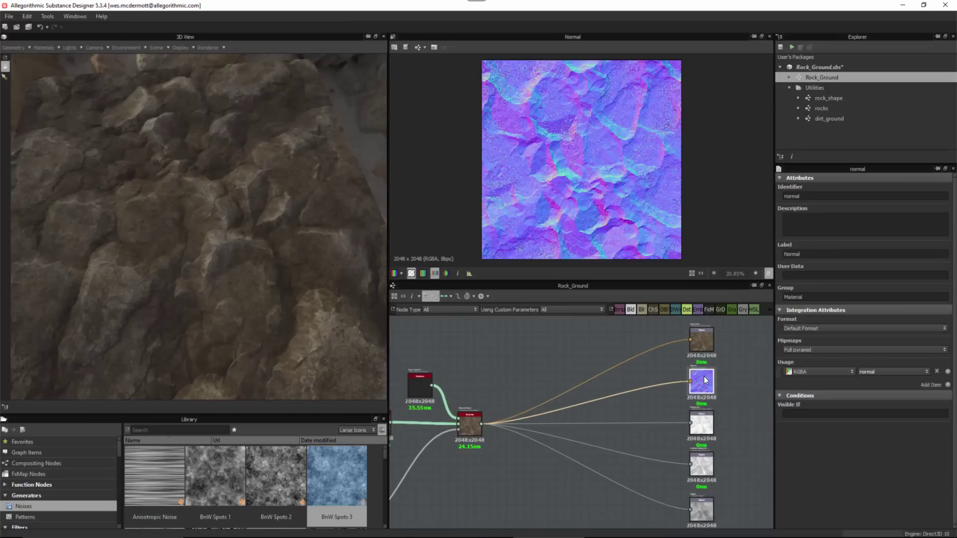
pyautogui.click(702, 421)
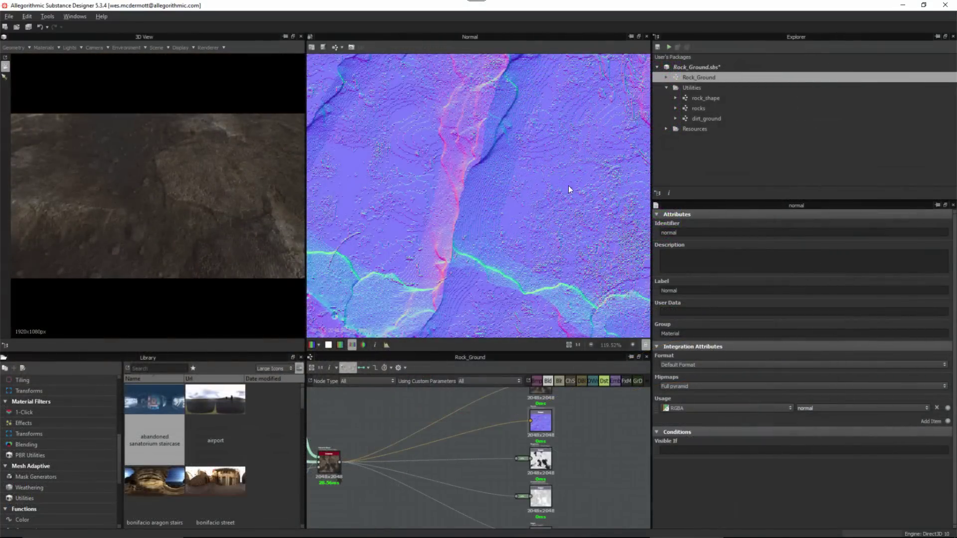
# - Inspect the normal map and the 3D rock surface up close for stepping artifacts, and check the nodes feeding the outputs
pyautogui.scroll(3, 507, 148)
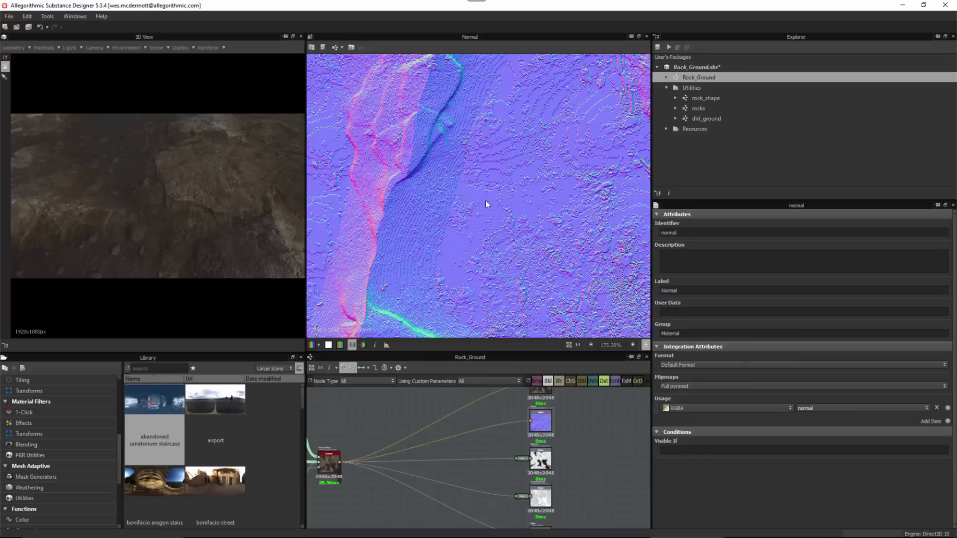
pyautogui.moveTo(161, 160); pyautogui.dragTo(216, 189)
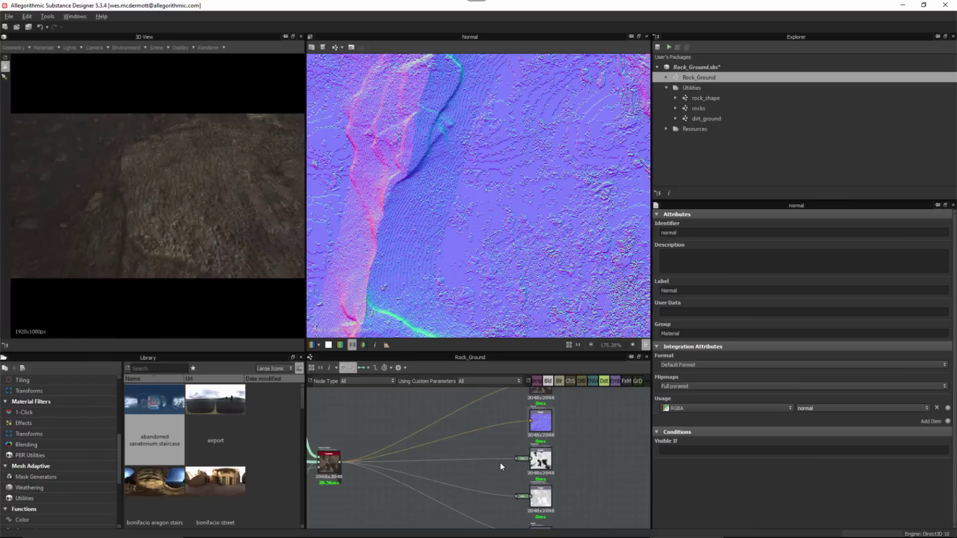
pyautogui.keyDown('alt'); pyautogui.moveTo(500, 465); pyautogui.dragTo(463, 472, button='right'); pyautogui.keyUp('alt')
pyautogui.moveTo(463, 472); pyautogui.dragTo(494, 420, button='middle')
pyautogui.scroll(-2, 487, 207)
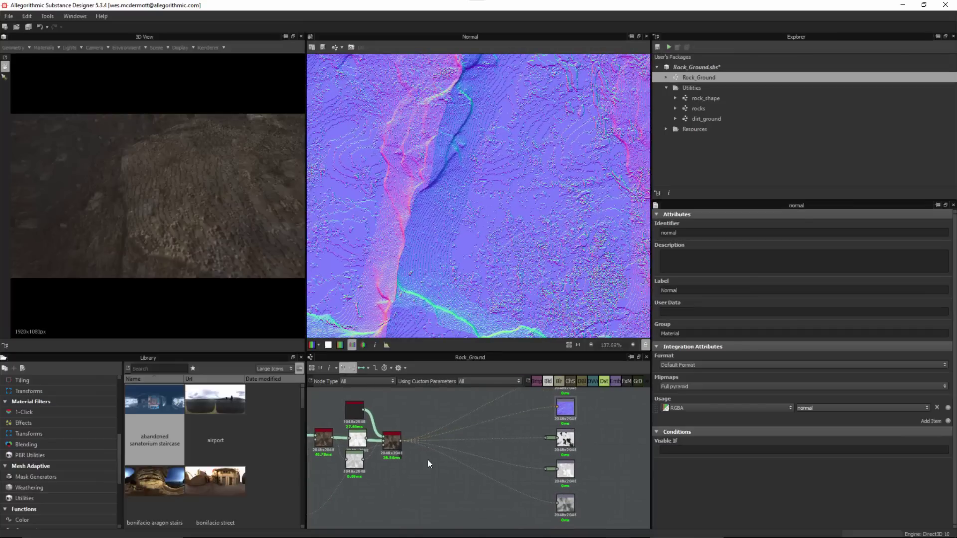
pyautogui.moveTo(428, 464); pyautogui.dragTo(505, 456, button='middle')
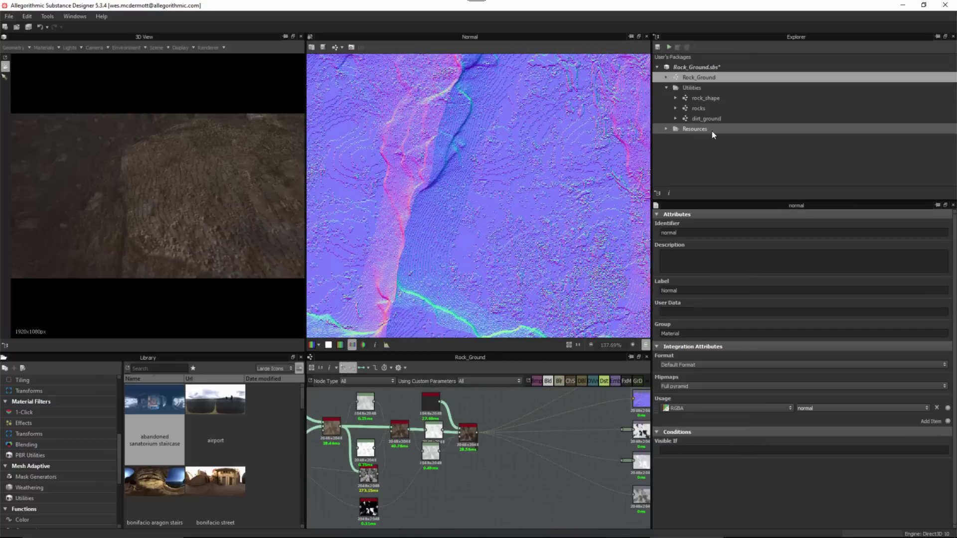
# - Open the rocks utility graph and enlarge the graph area both upwards and sideways
pyautogui.doubleClick(686, 109)
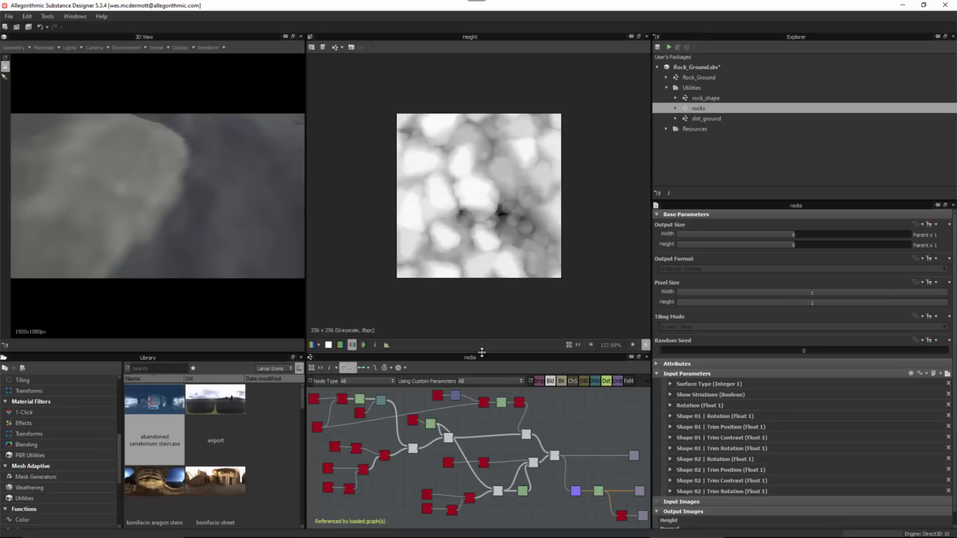
pyautogui.moveTo(482, 352); pyautogui.dragTo(471, 293)
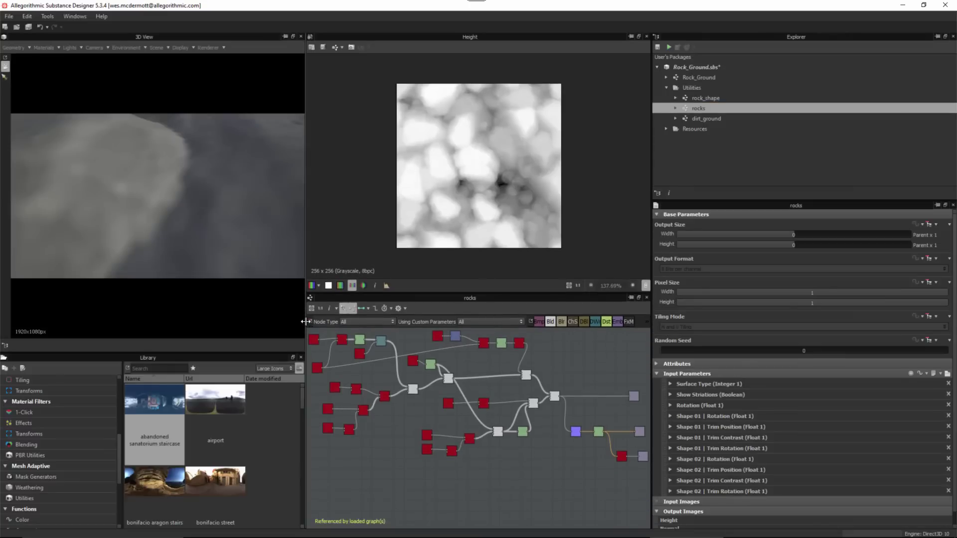
pyautogui.moveTo(305, 322); pyautogui.dragTo(214, 319)
# - Preview the final Blend node before the height output and check its output format and bit depth
pyautogui.scroll(3, 324, 394)
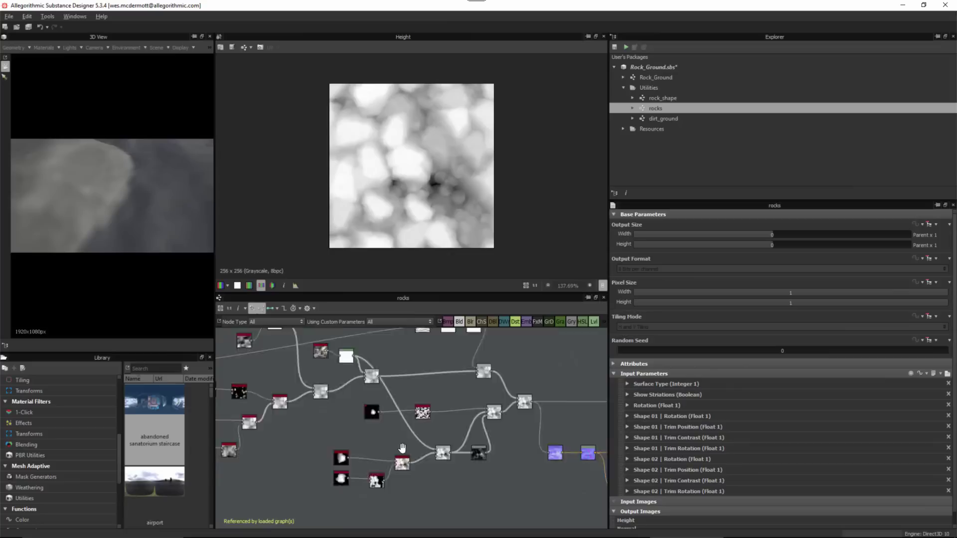
pyautogui.moveTo(402, 448); pyautogui.dragTo(455, 478, button='middle')
pyautogui.scroll(-1, 429, 446)
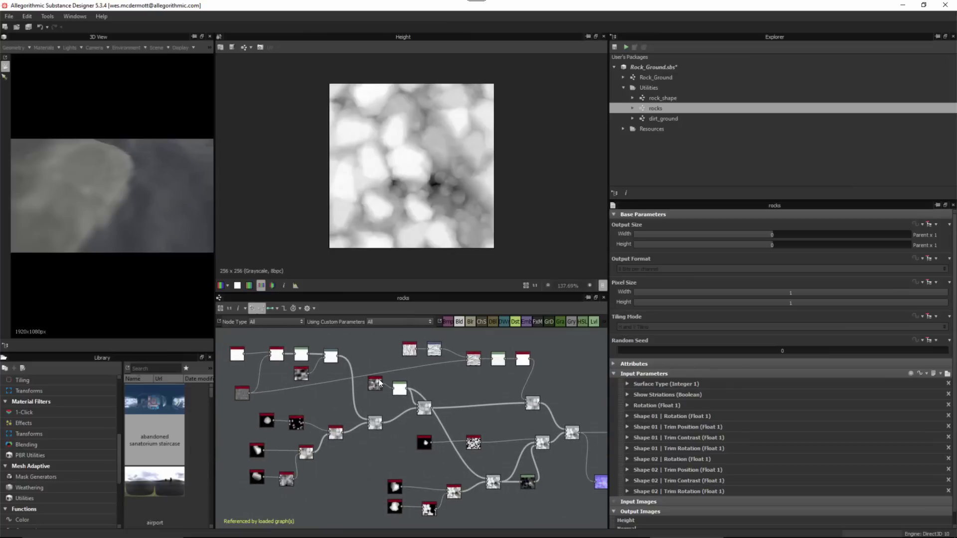
pyautogui.moveTo(587, 443); pyautogui.dragTo(434, 403, button='middle')
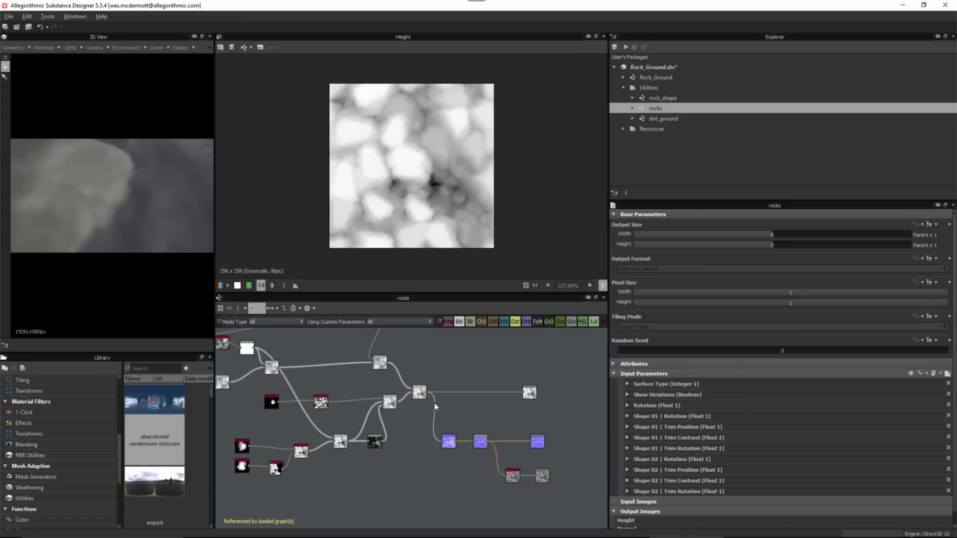
pyautogui.scroll(4, 434, 402)
pyautogui.doubleClick(419, 392)
pyautogui.scroll(2, 379, 236)
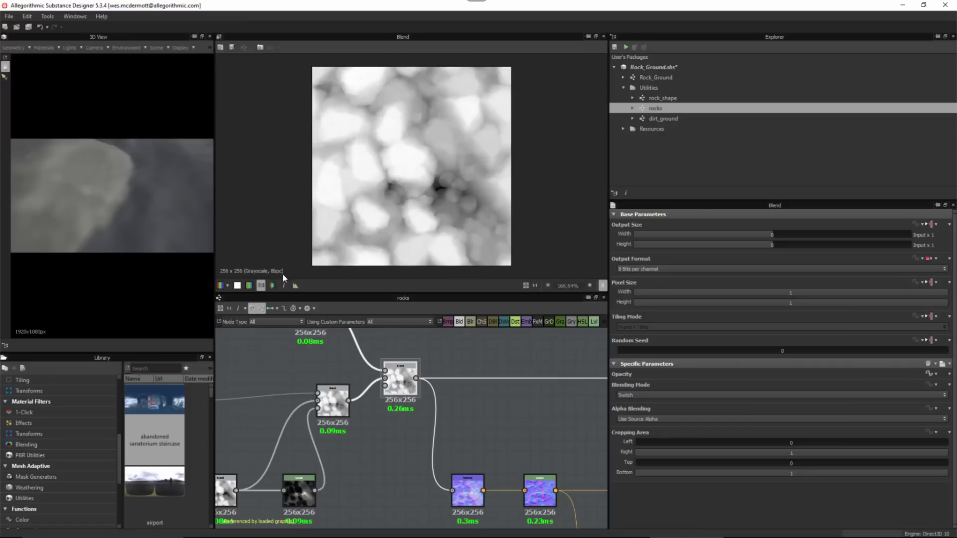
# - Preview the Normal node fed by the final Blend and examine its surface detail up close
pyautogui.scroll(2, 471, 494)
pyautogui.moveTo(465, 433); pyautogui.dragTo(478, 380, button='middle')
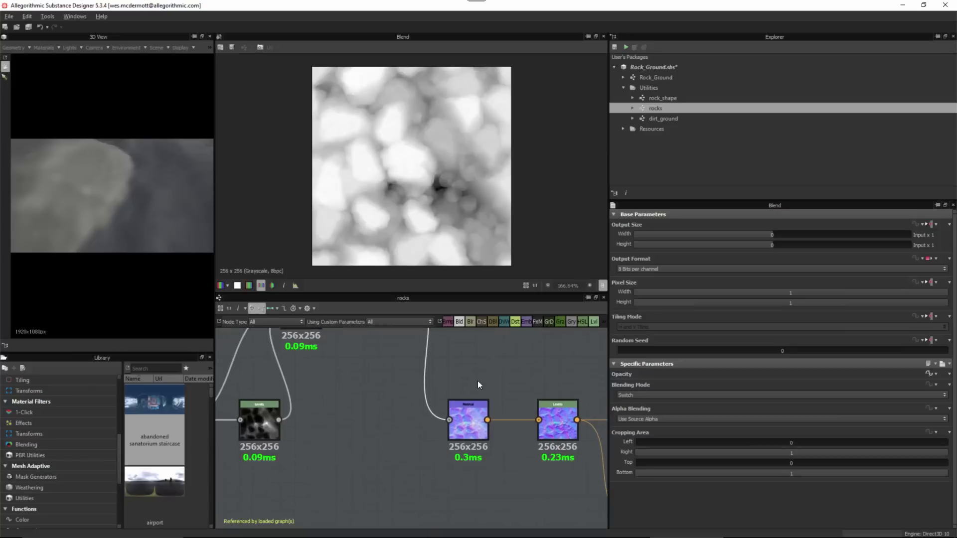
pyautogui.doubleClick(464, 430)
pyautogui.scroll(6, 479, 214)
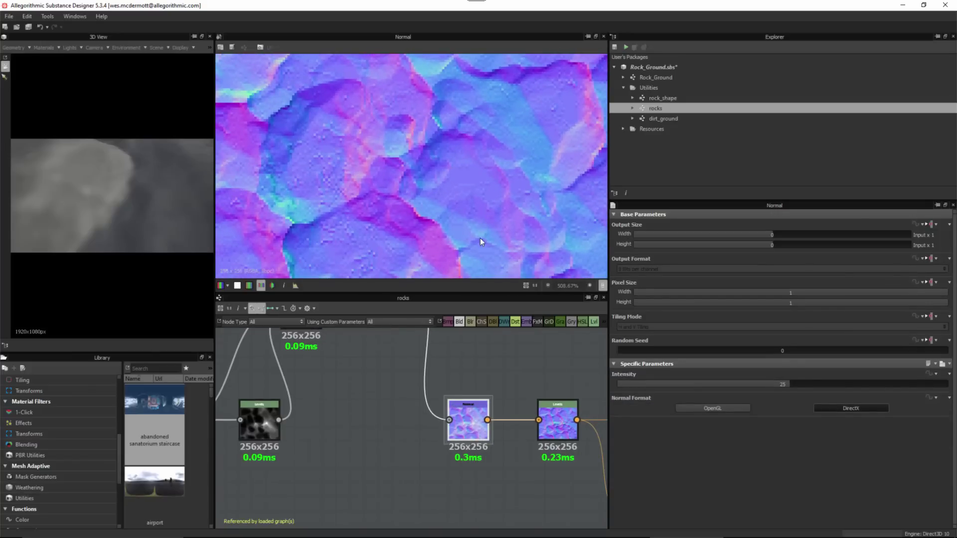
pyautogui.scroll(-4, 480, 238)
pyautogui.scroll(-2, 401, 418)
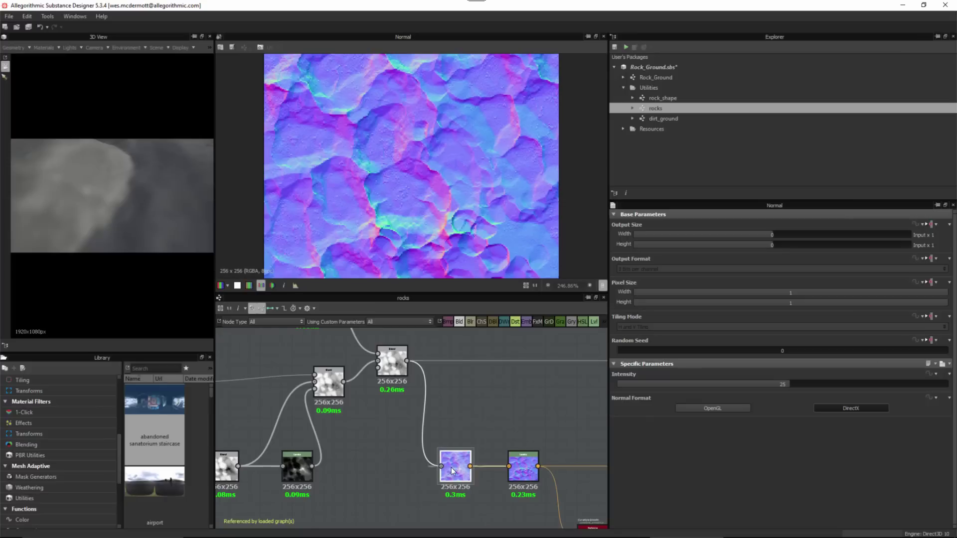
# - Look over the rocks graph from its source nodes to the height and normal outputs
pyautogui.scroll(-5, 480, 429)
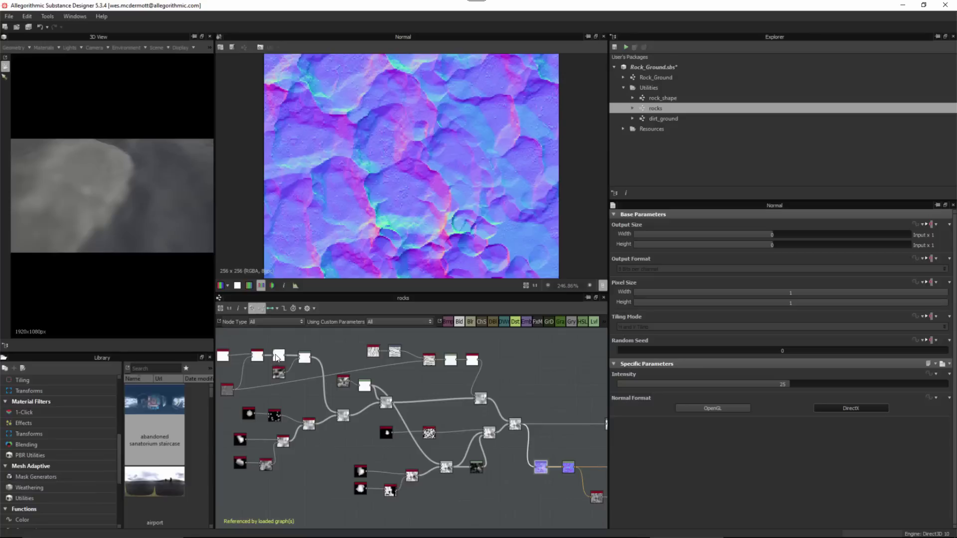
pyautogui.moveTo(476, 398); pyautogui.dragTo(398, 399, button='middle')
pyautogui.scroll(-1, 500, 396)
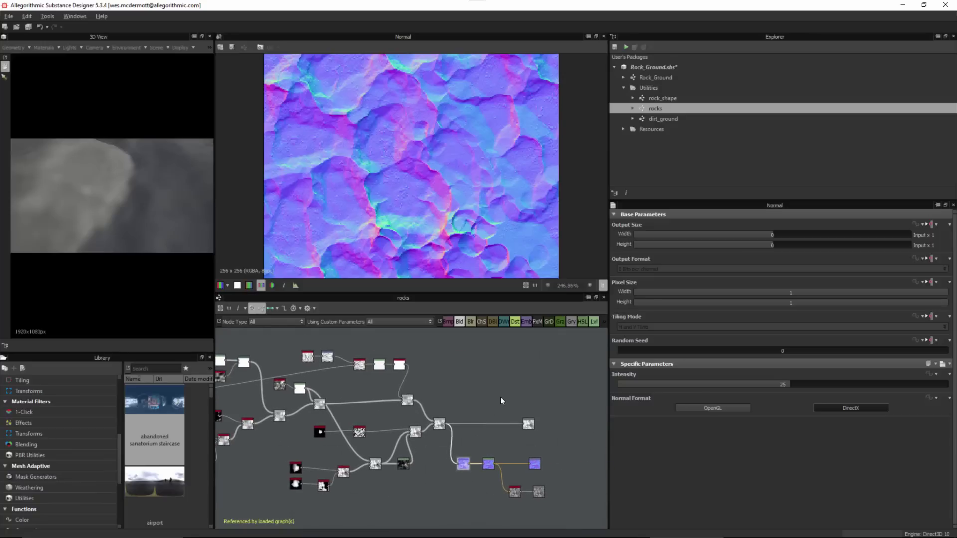
pyautogui.moveTo(512, 431); pyautogui.dragTo(516, 408, button='middle')
pyautogui.scroll(5, 548, 449)
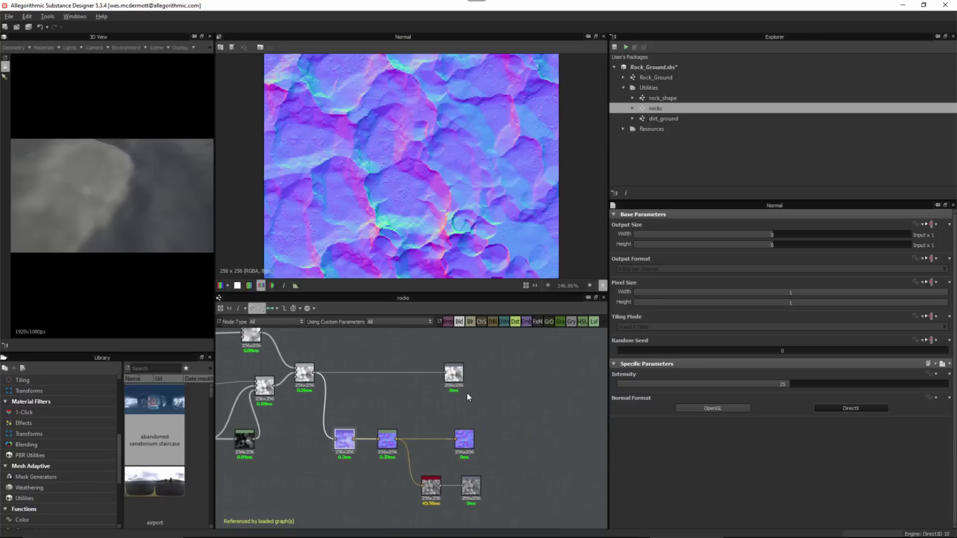
pyautogui.moveTo(459, 432); pyautogui.dragTo(468, 394, button='middle')
pyautogui.moveTo(469, 351); pyautogui.dragTo(477, 397, button='middle')
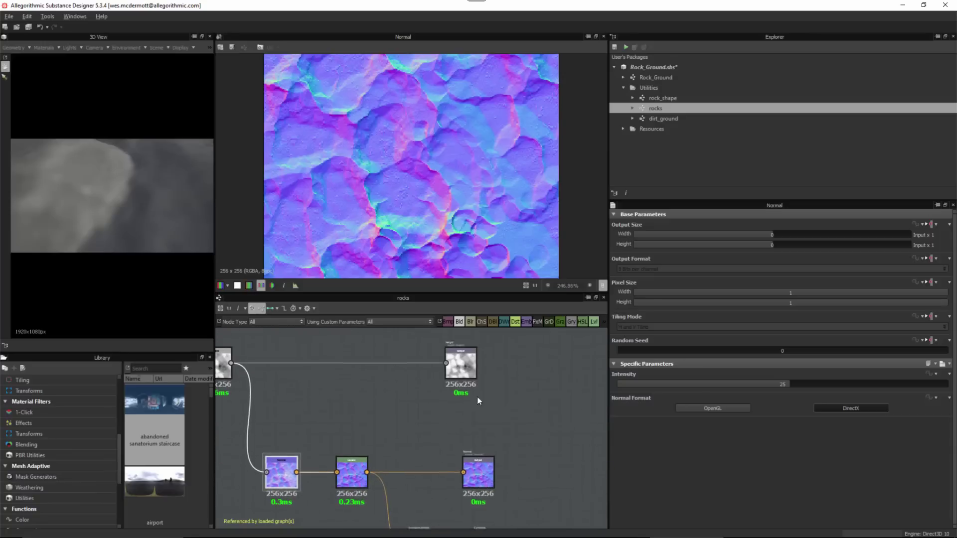
# - Check the height output, then preview the normal output of the rocks graph
pyautogui.click(463, 377)
pyautogui.doubleClick(477, 478)
pyautogui.moveTo(519, 427); pyautogui.dragTo(541, 332, button='middle')
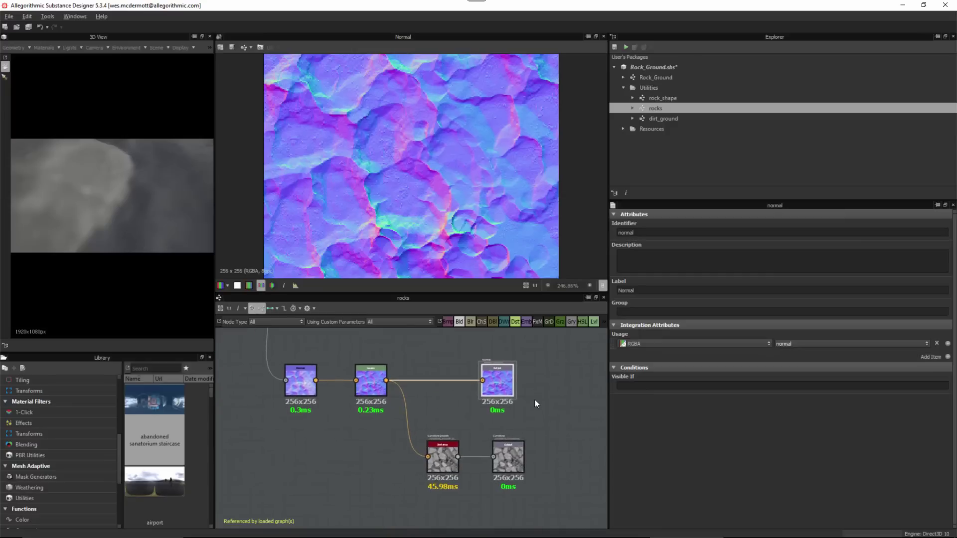
# - Set the output format of the final Blend node feeding the height and normal branches to 16 Bits per Channel
pyautogui.scroll(-5, 307, 367)
pyautogui.moveTo(234, 337); pyautogui.dragTo(406, 433, button='middle')
pyautogui.scroll(1, 407, 434)
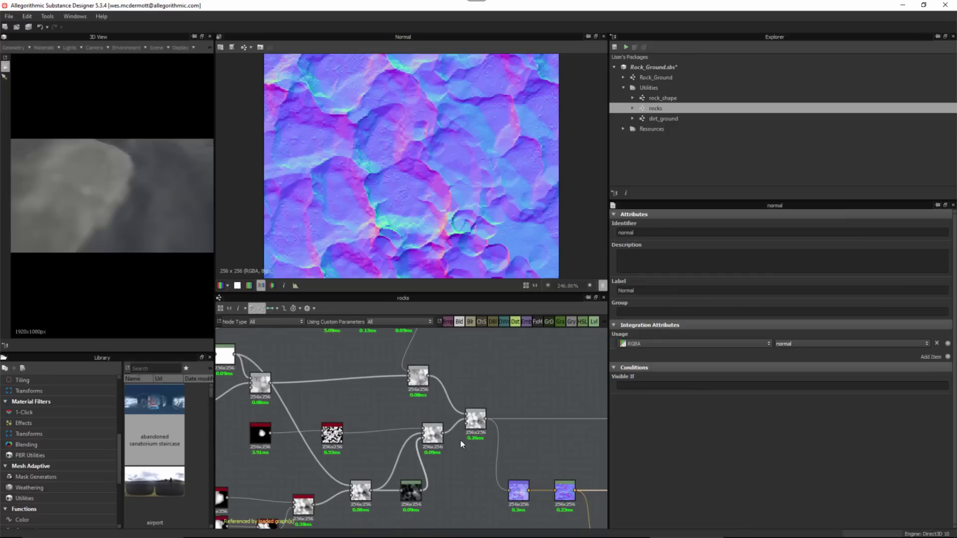
pyautogui.scroll(3, 459, 427)
pyautogui.click(455, 428)
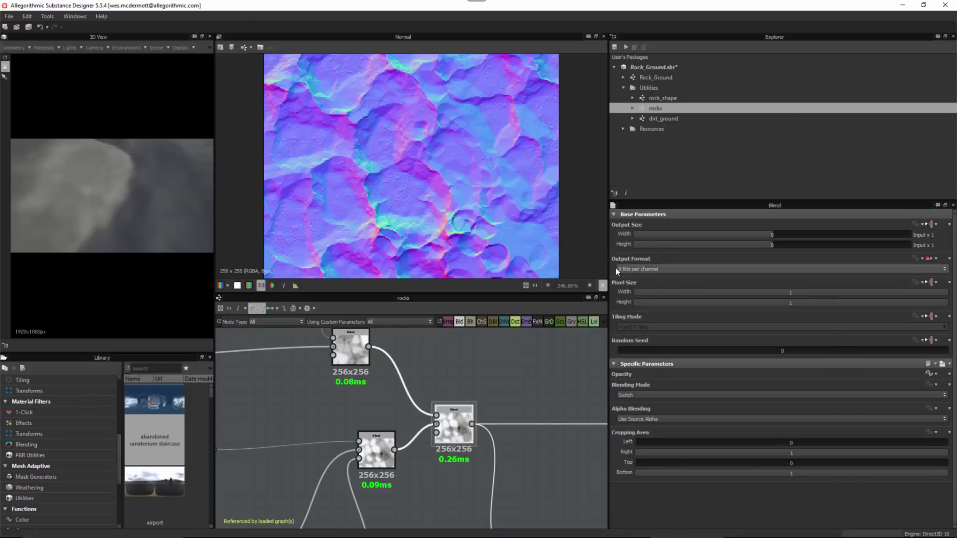
pyautogui.click(634, 269)
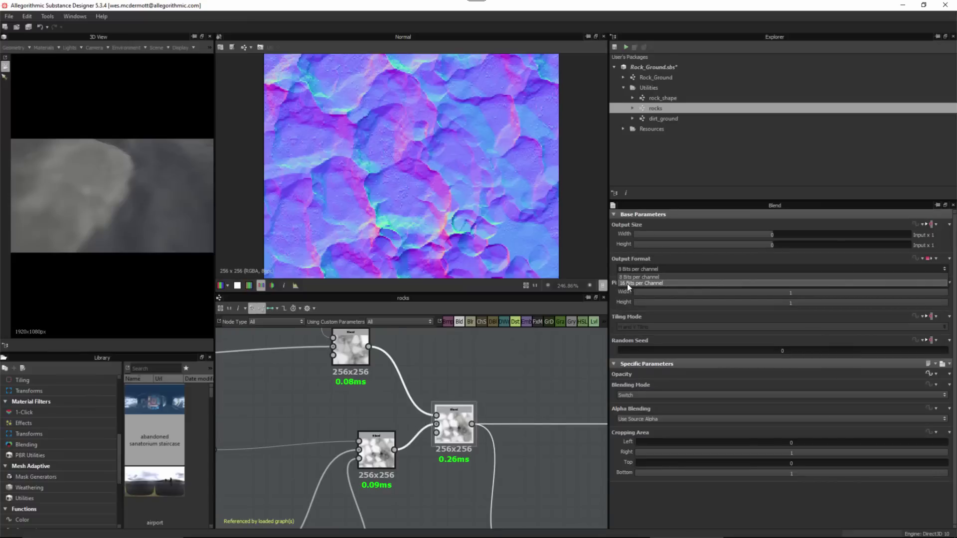
pyautogui.click(627, 283)
# - Inspect the rocks graph's normal output and check its bit depth in the preview
pyautogui.moveTo(529, 470); pyautogui.dragTo(380, 396, button='middle')
pyautogui.scroll(-1, 476, 401)
pyautogui.moveTo(560, 429); pyautogui.dragTo(480, 417, button='middle')
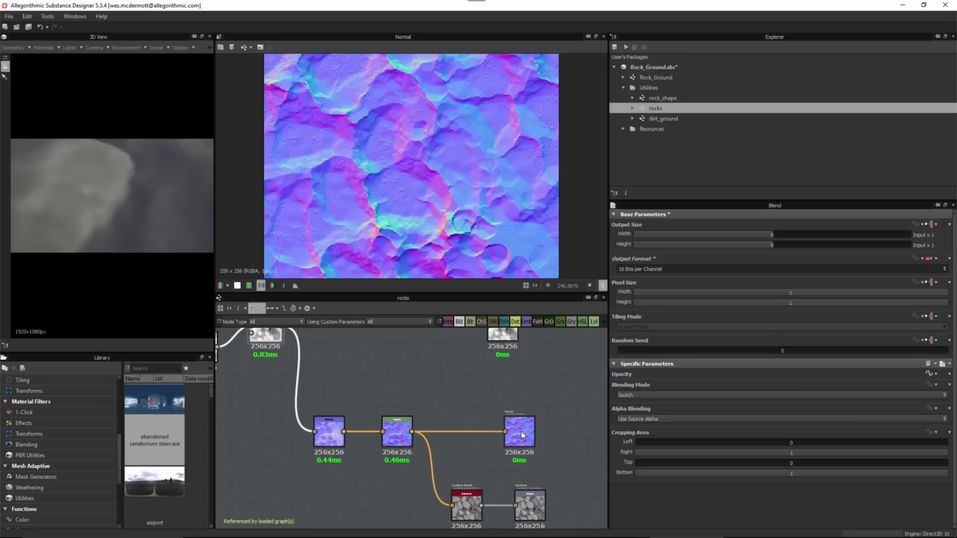
pyautogui.click(522, 430)
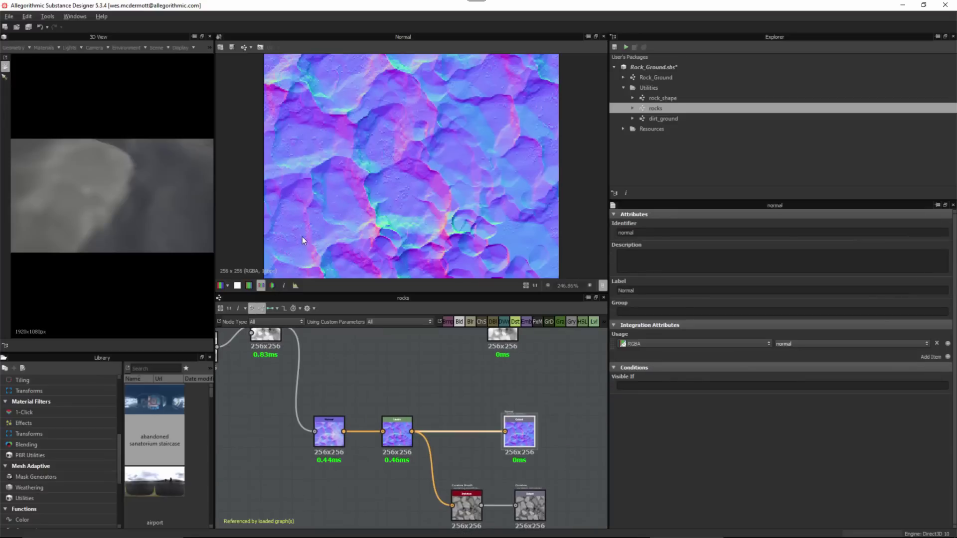
pyautogui.scroll(-2, 324, 232)
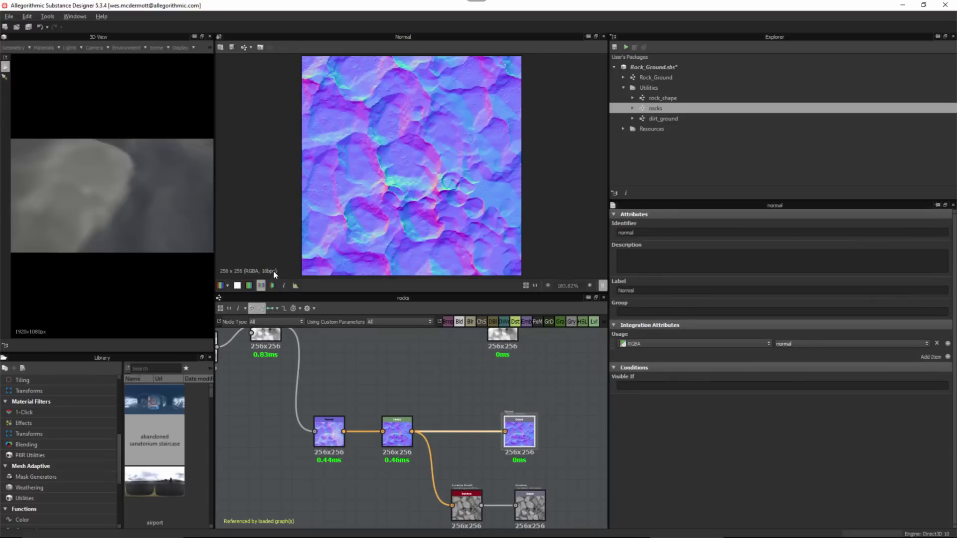
# - Open the Rock_Ground graph, preview its normal output and examine the surface detail across the map
pyautogui.click(648, 78)
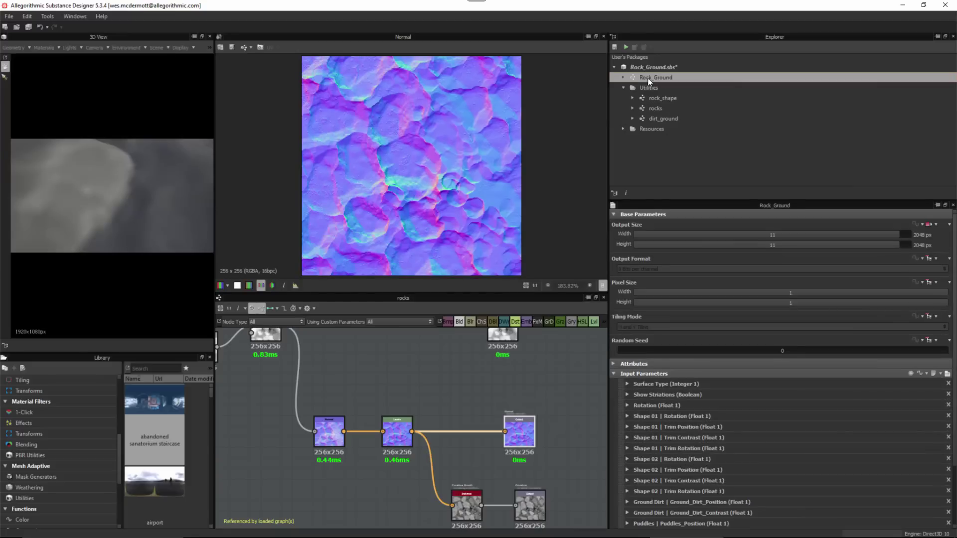
pyautogui.doubleClick(631, 76)
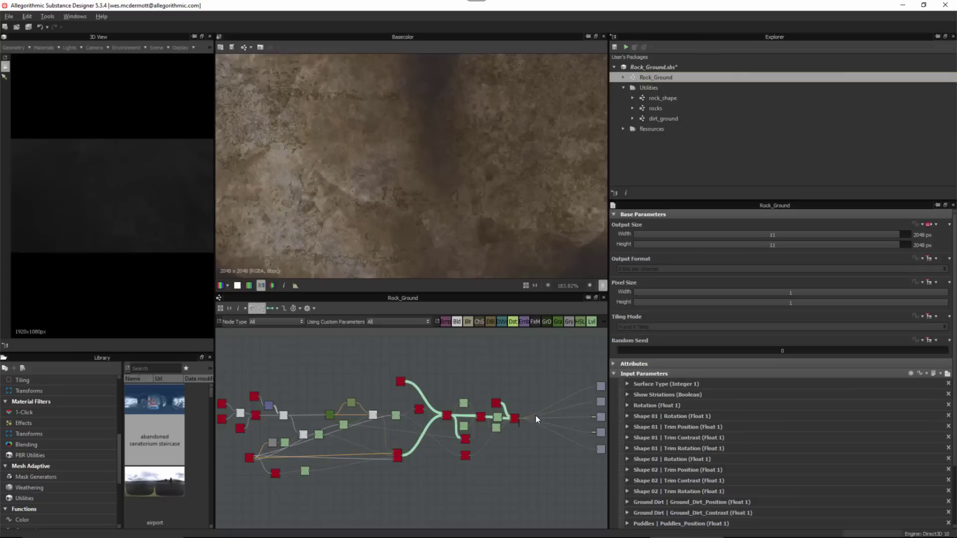
pyautogui.scroll(2, 536, 415)
pyautogui.scroll(3, 543, 429)
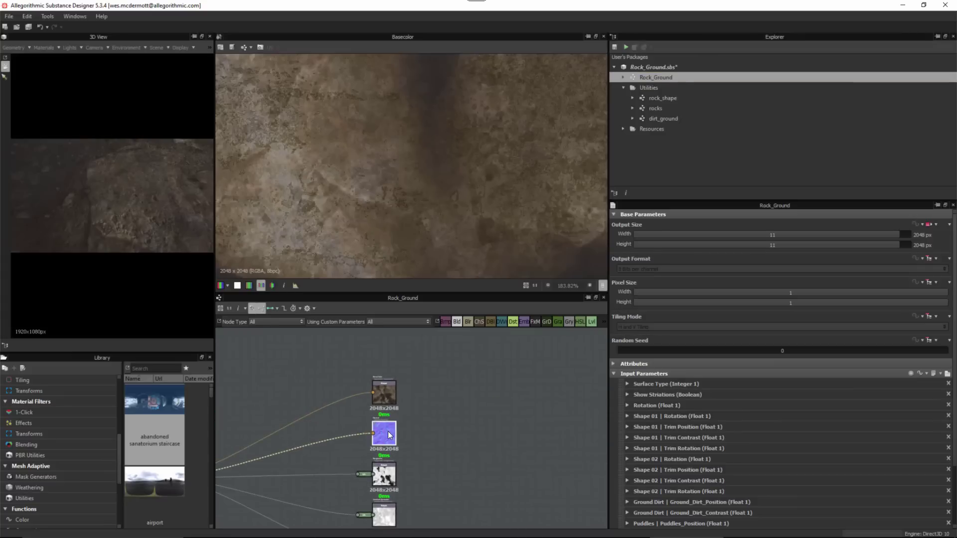
pyautogui.doubleClick(390, 435)
pyautogui.scroll(-2, 468, 175)
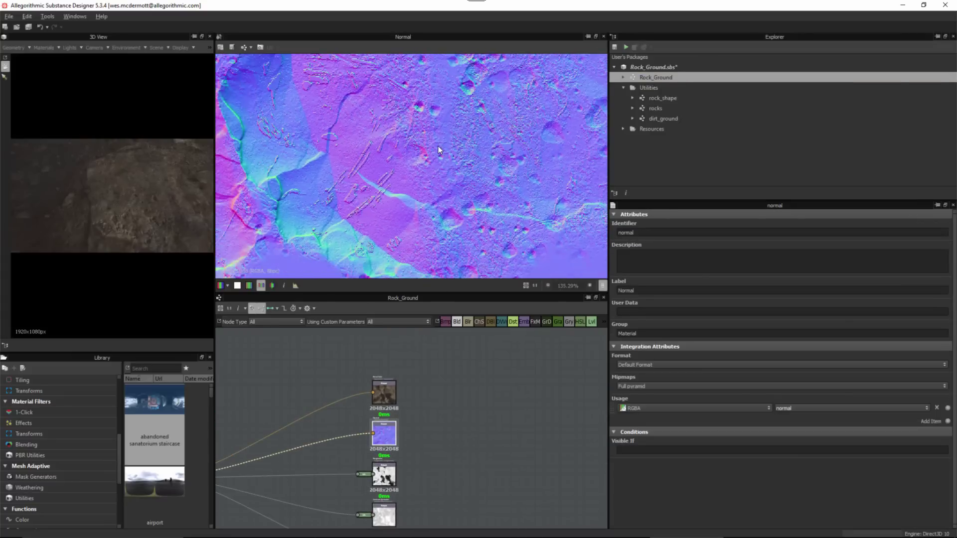
pyautogui.moveTo(438, 145); pyautogui.dragTo(436, 235, button='middle')
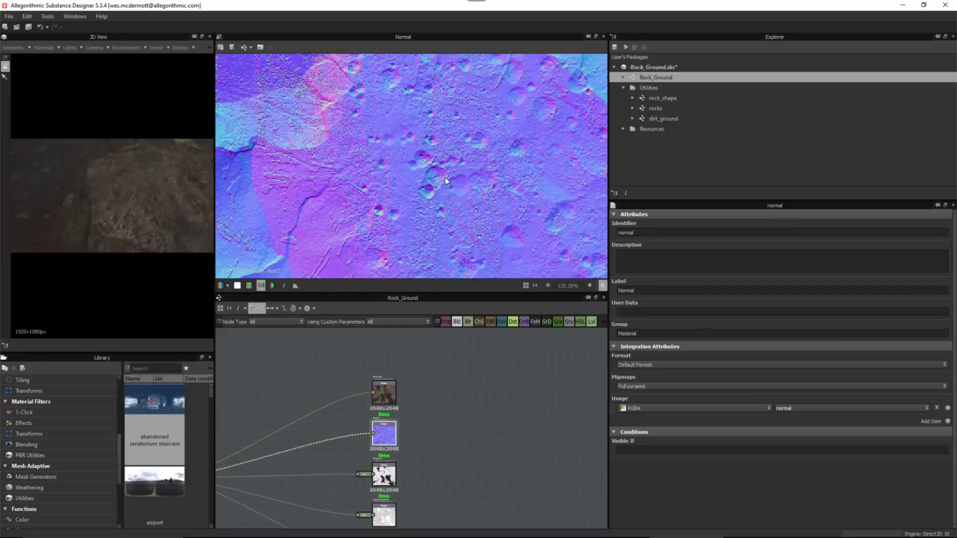
pyautogui.scroll(-2, 473, 176)
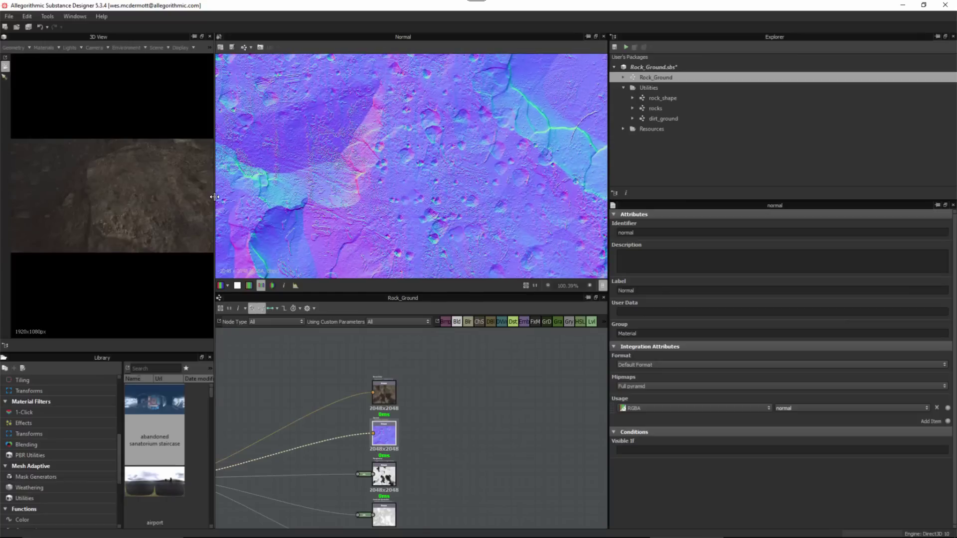
# - Widen the 3D view and rotate the material preview to examine the rock surface
pyautogui.moveTo(215, 197); pyautogui.dragTo(429, 197)
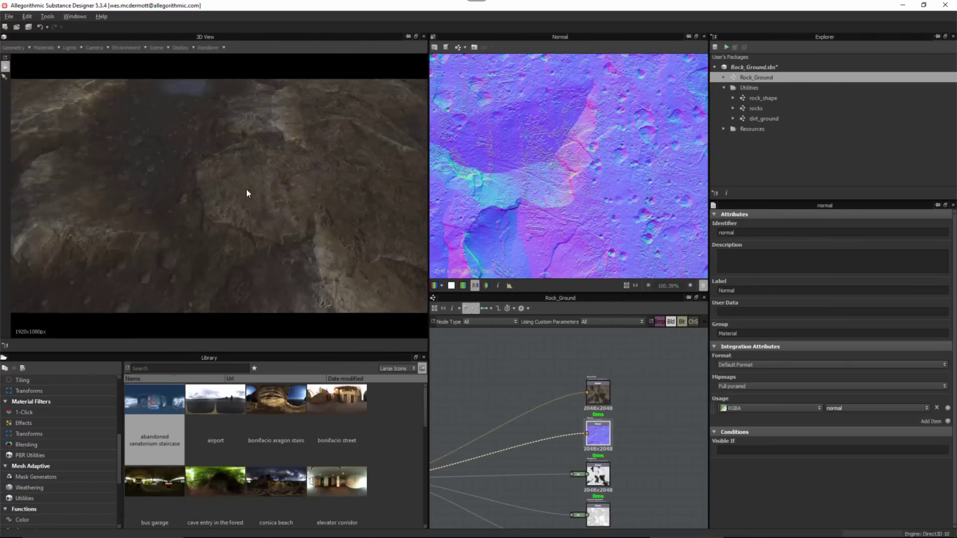
pyautogui.moveTo(247, 192); pyautogui.dragTo(279, 227)
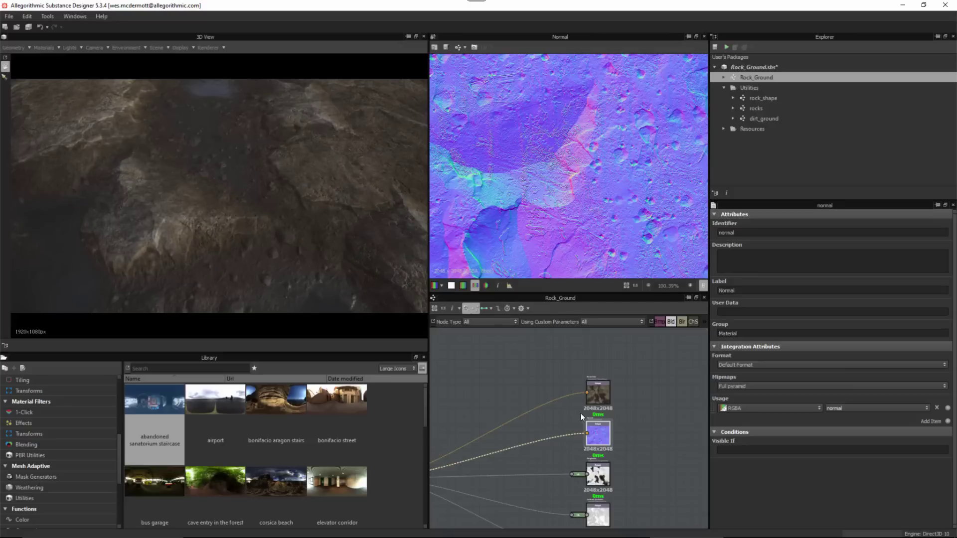
# - Show the Rock_Ground graph's own parameters, enlarge their area, and make its output size Relative to Parent
pyautogui.moveTo(581, 413); pyautogui.dragTo(605, 358, button='middle')
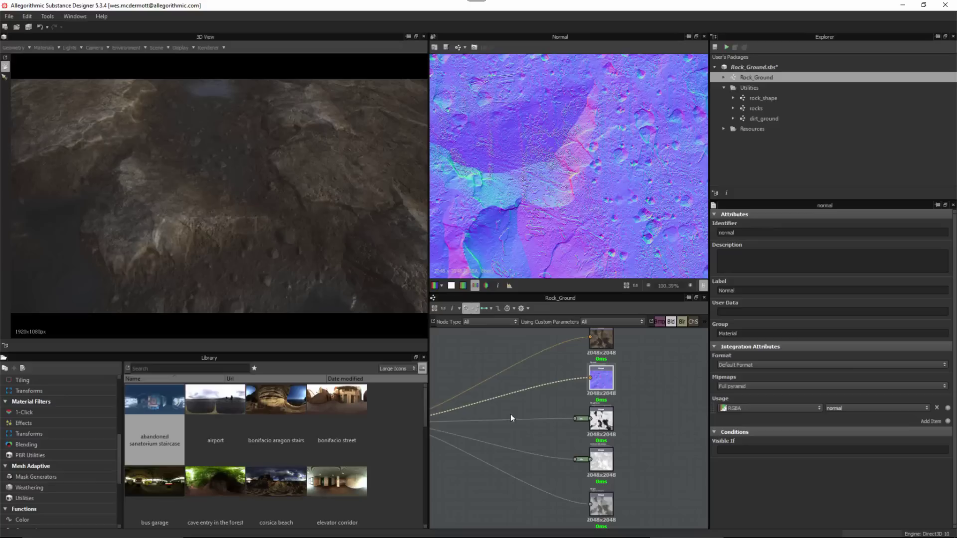
pyautogui.scroll(-2, 513, 411)
pyautogui.moveTo(508, 434); pyautogui.dragTo(557, 424, button='middle')
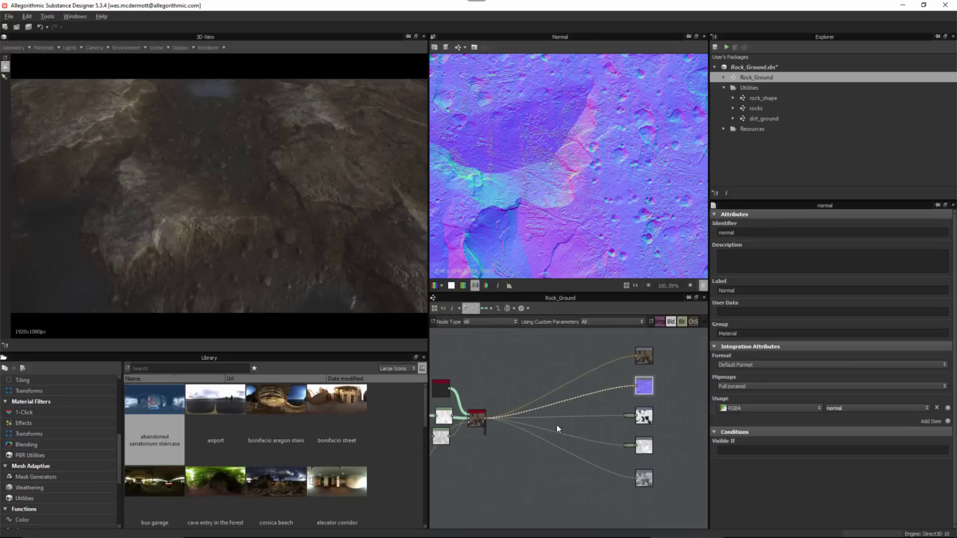
pyautogui.click(567, 344)
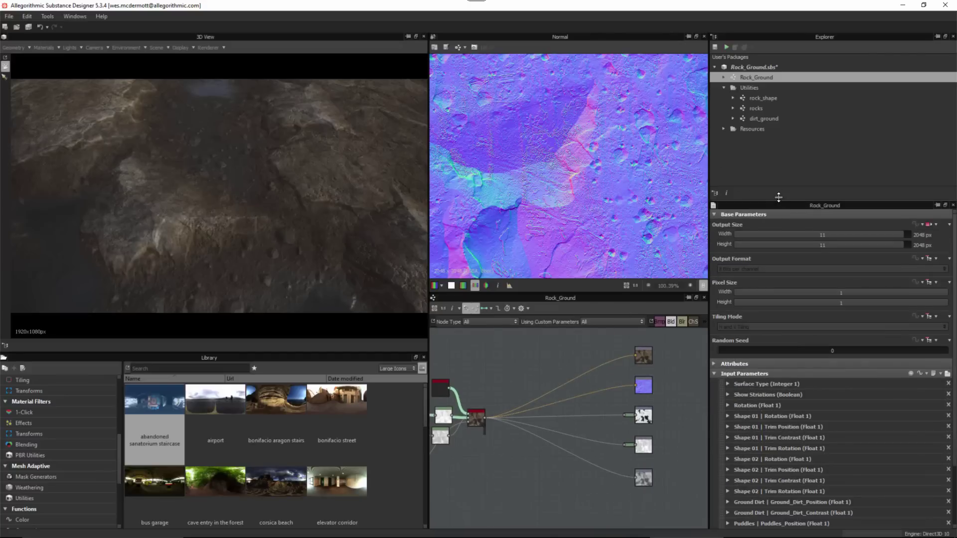
pyautogui.moveTo(778, 197); pyautogui.dragTo(779, 175)
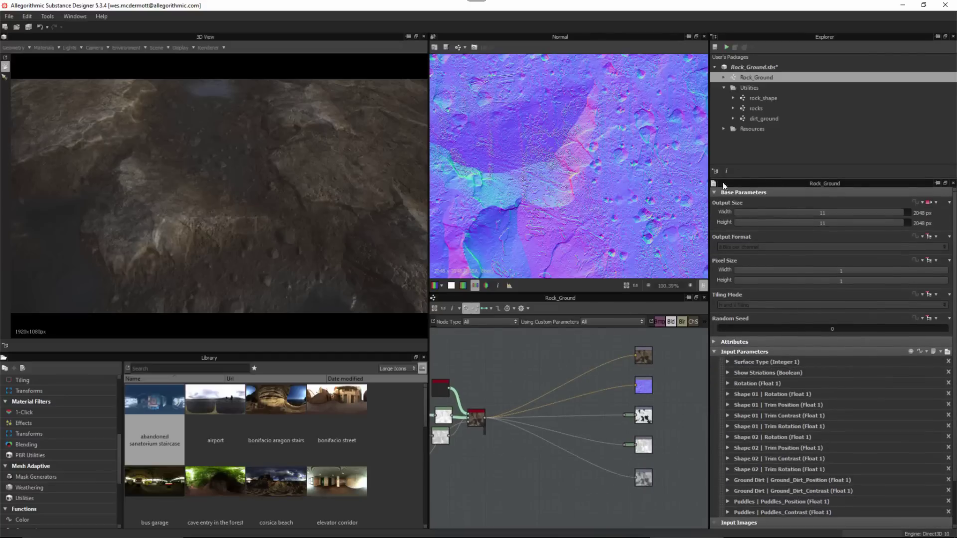
pyautogui.click(933, 204)
pyautogui.click(923, 213)
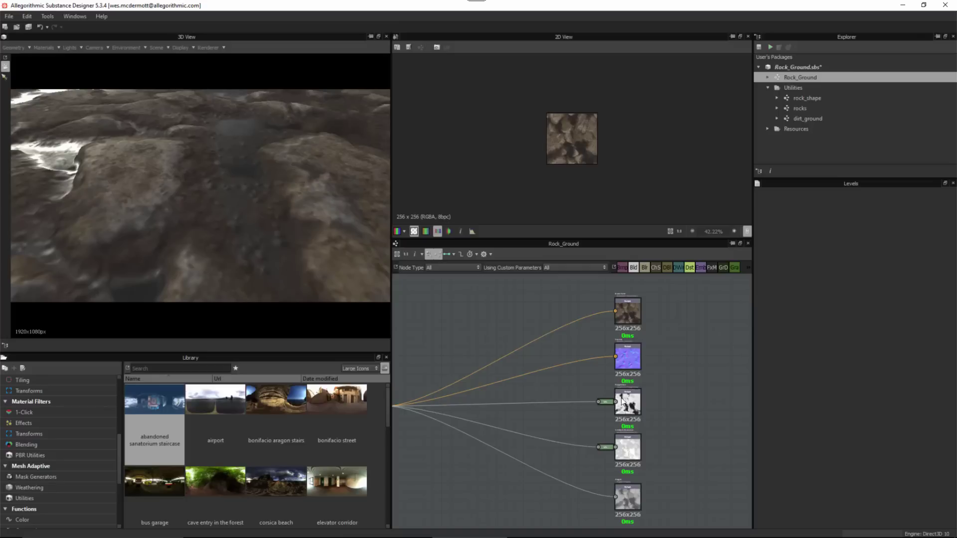
# - Preview the Roughness output of the Rock_Ground graph
pyautogui.scroll(2, 621, 398)
pyautogui.scroll(3, 636, 445)
pyautogui.click(566, 411)
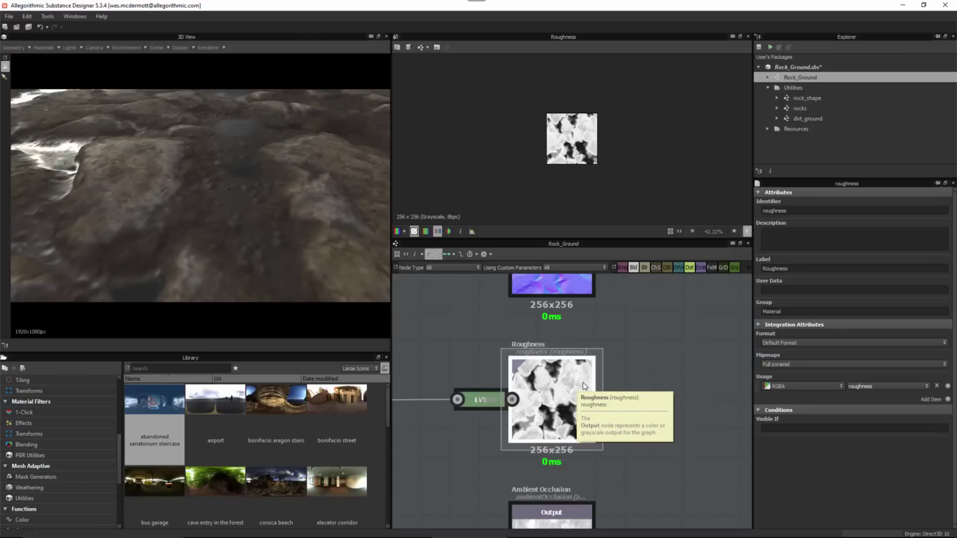
# - Add a new Output node below the height output in the Rock_Ground graph
pyautogui.scroll(-5, 653, 453)
pyautogui.moveTo(633, 479); pyautogui.dragTo(631, 392, button='middle')
pyautogui.scroll(-3, 631, 395)
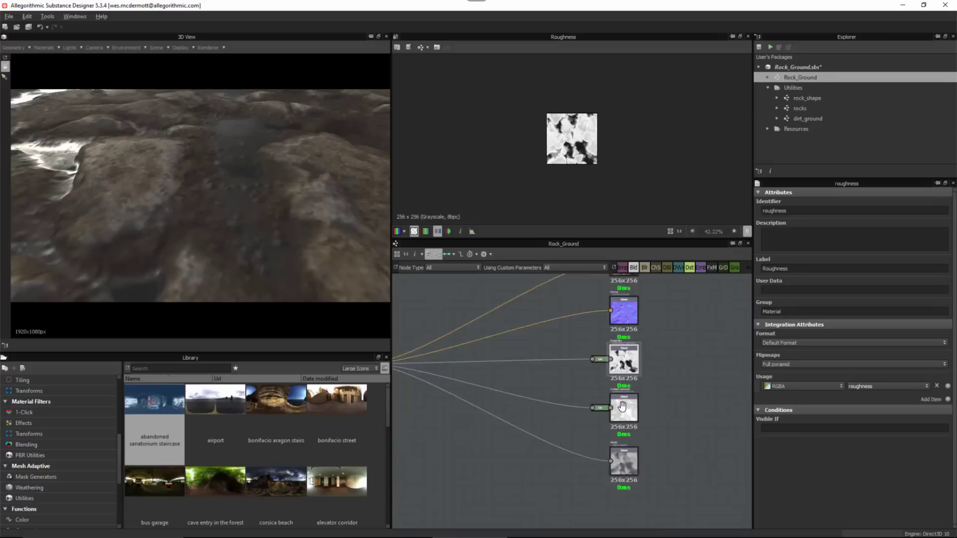
pyautogui.press('space')
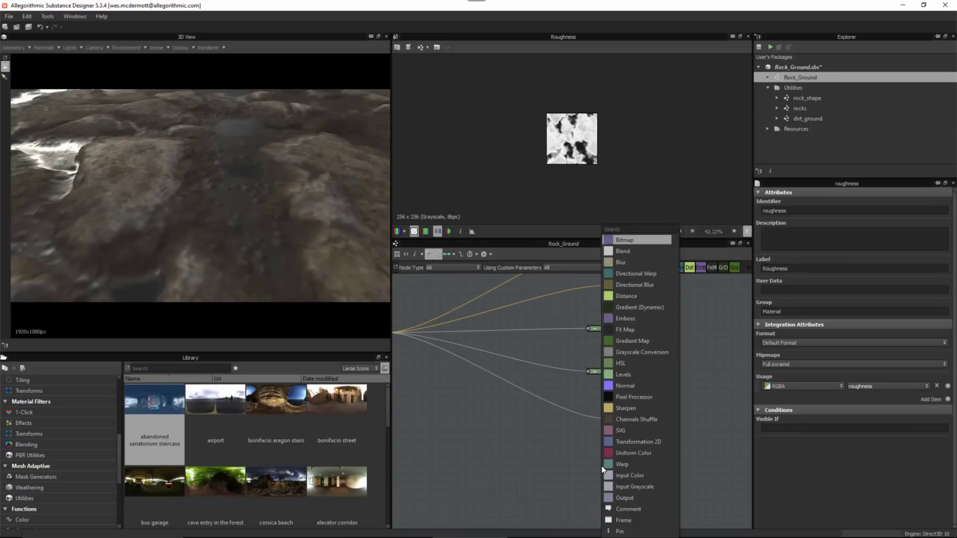
pyautogui.write('out')
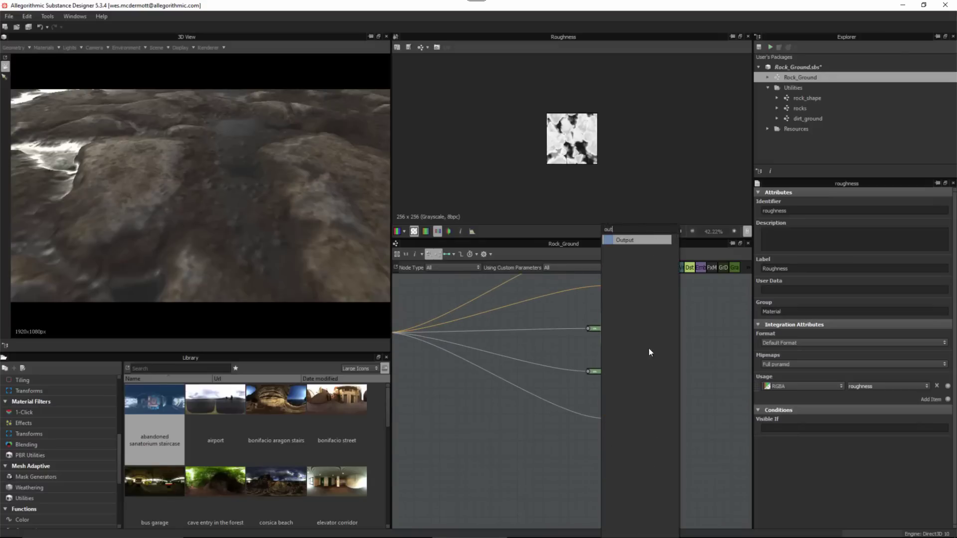
pyautogui.click(633, 242)
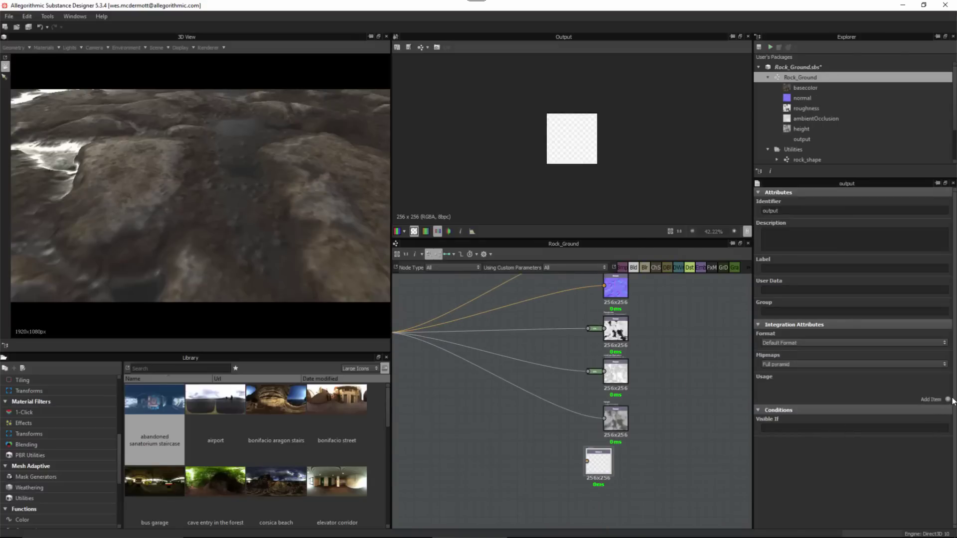
# - Give the new output a metallic usage, the identifier "metallic" and the label "Metallic"
pyautogui.click(947, 399)
pyautogui.click(926, 386)
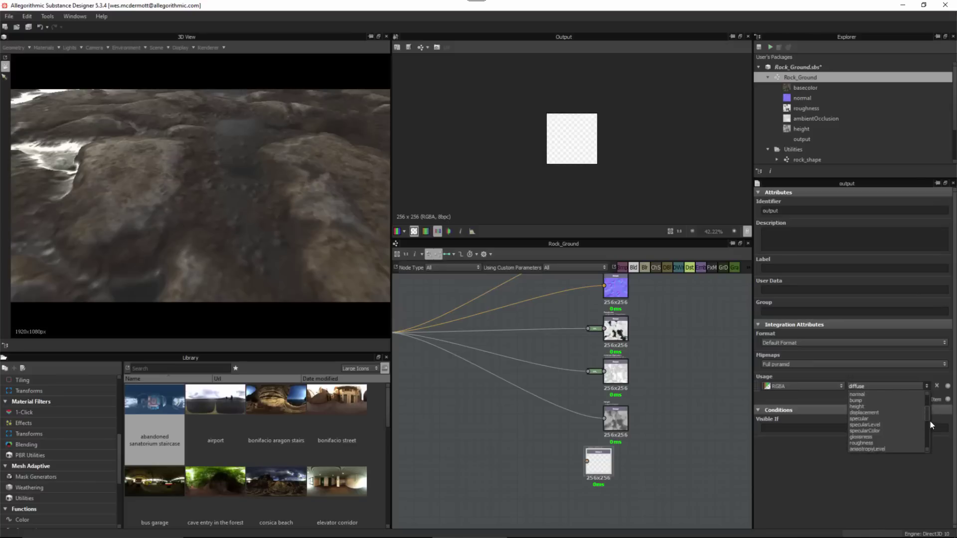
pyautogui.moveTo(930, 420); pyautogui.dragTo(929, 435)
pyautogui.click(884, 420)
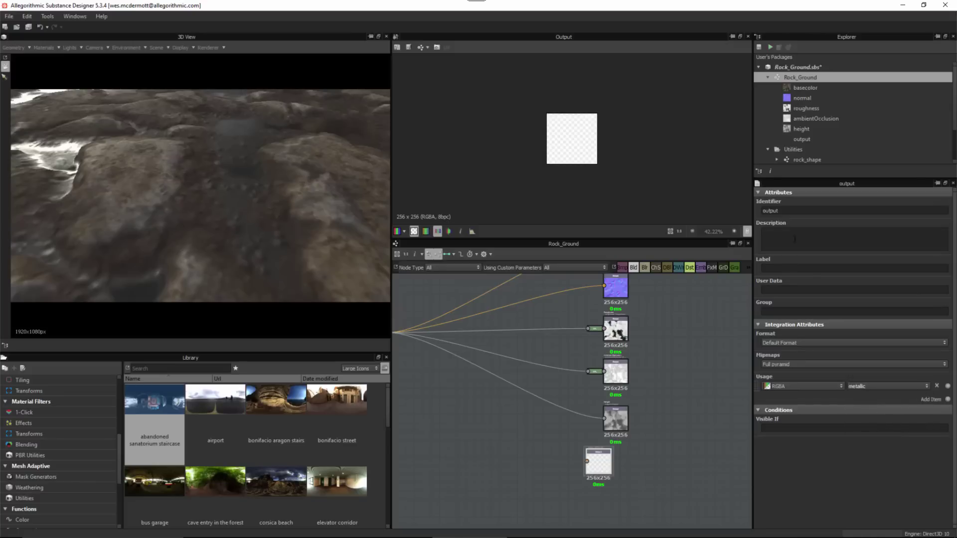
pyautogui.doubleClick(791, 212)
pyautogui.write('metallicMetallic')
# - Add a Uniform Color node near the metallic output, switch its color mode to Grayscale and move it slightly lower
pyautogui.press('space')
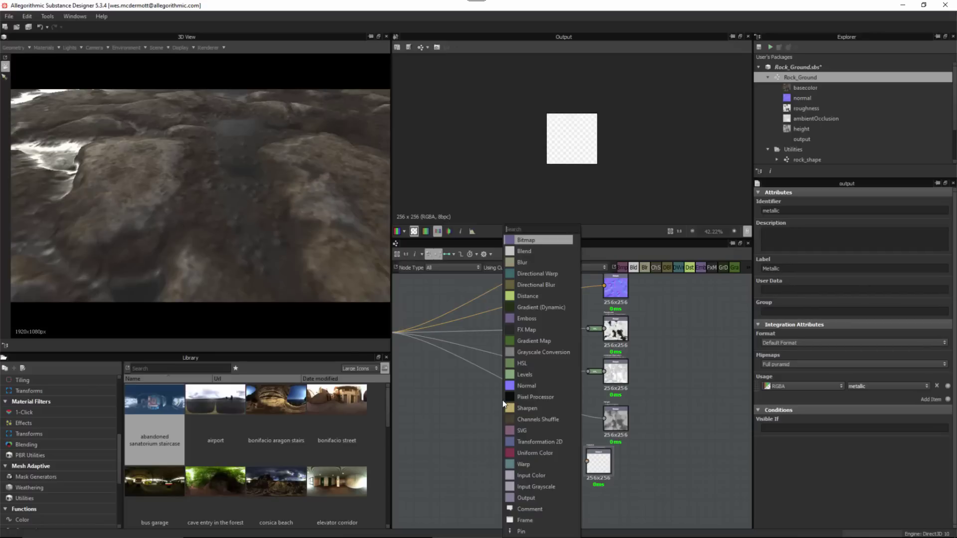
pyautogui.write('unt')
pyautogui.press('BackSpace')
pyautogui.write('iform')
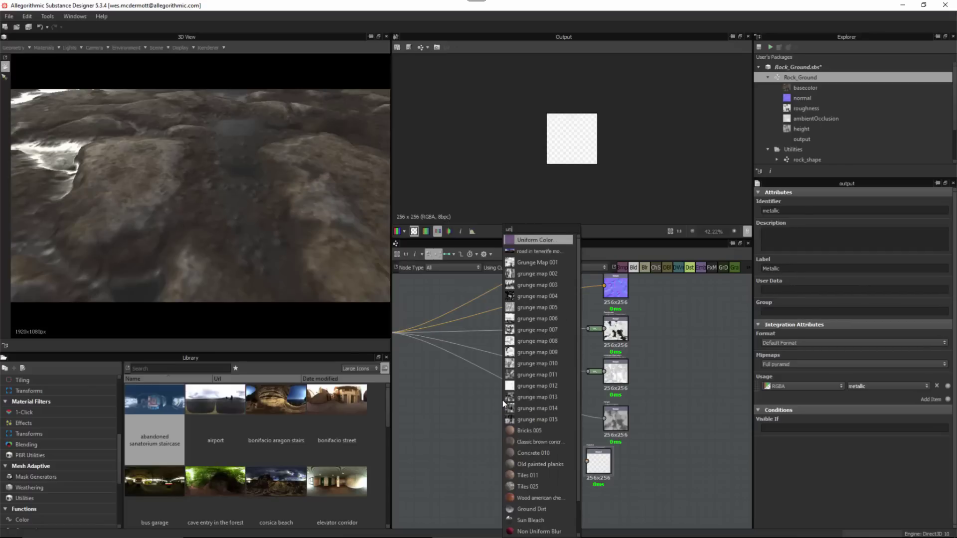
pyautogui.press('Return')
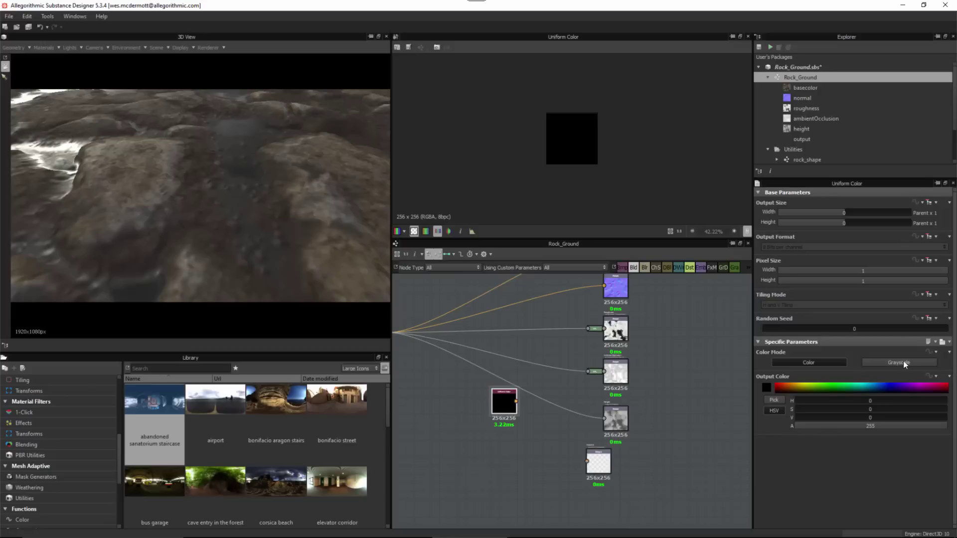
pyautogui.click(899, 362)
pyautogui.moveTo(507, 415); pyautogui.dragTo(497, 442)
# - Make the Uniform Color node's output size Absolute and set its width and height to 16 px
pyautogui.scroll(3, 548, 471)
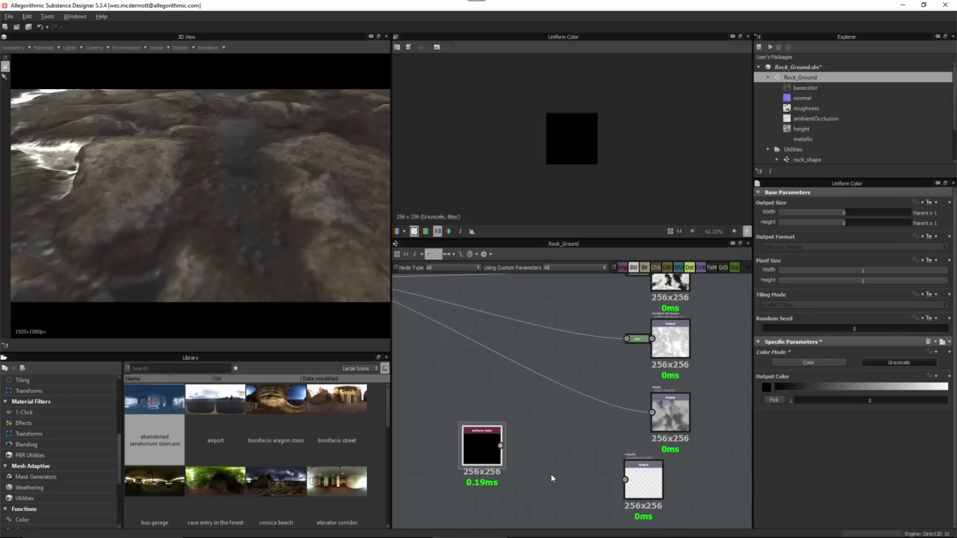
pyautogui.click(932, 203)
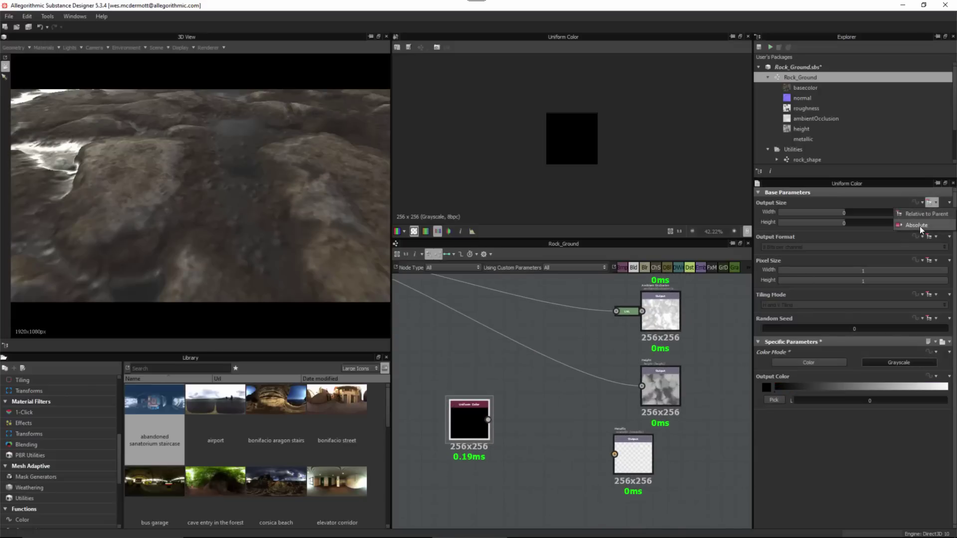
pyautogui.click(919, 226)
pyautogui.moveTo(880, 213)
pyautogui.mouseDown()
pyautogui.moveTo(868, 213)
pyautogui.moveTo(870, 224)
pyautogui.mouseUp()
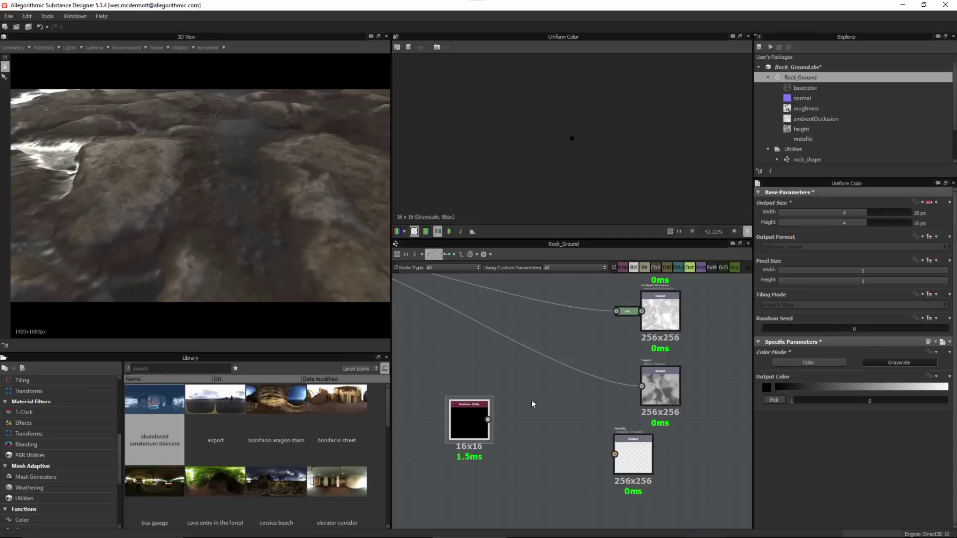
# - Move the Uniform Color node level with the metallic output node
pyautogui.moveTo(545, 443); pyautogui.dragTo(546, 402, button='middle')
pyautogui.scroll(-1, 546, 402)
pyautogui.moveTo(475, 379); pyautogui.dragTo(483, 409)
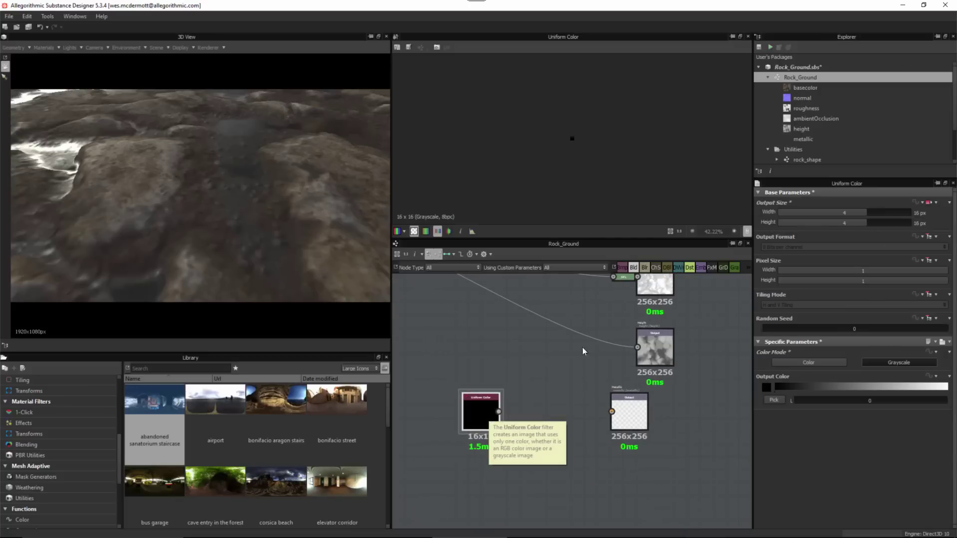
pyautogui.scroll(-3, 618, 429)
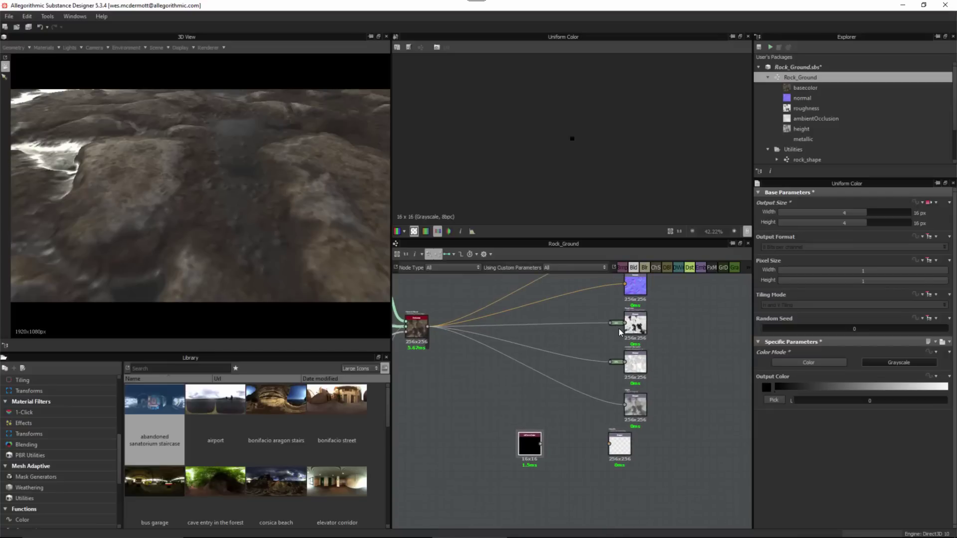
# - Connect the Uniform Color node to the metallic output and preview that output
pyautogui.scroll(5, 590, 459)
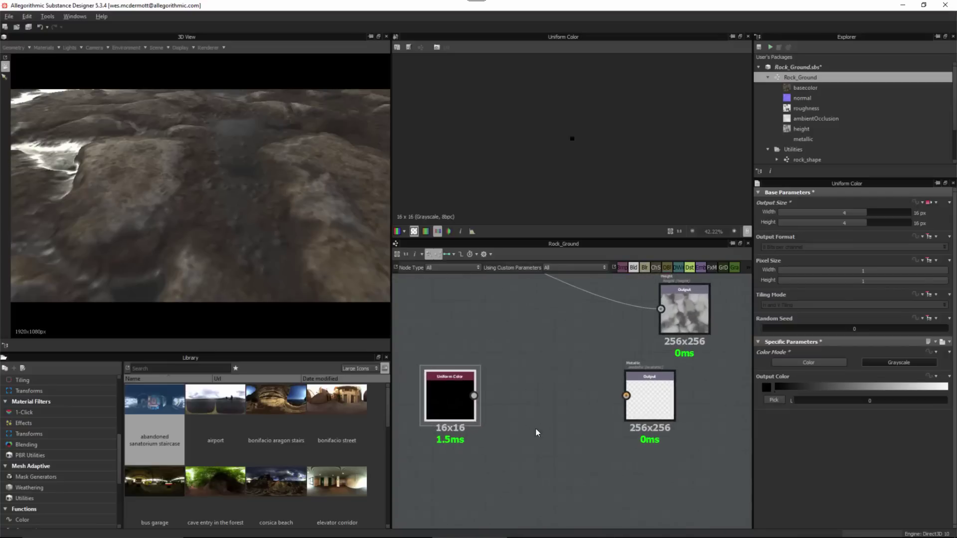
pyautogui.press('space')
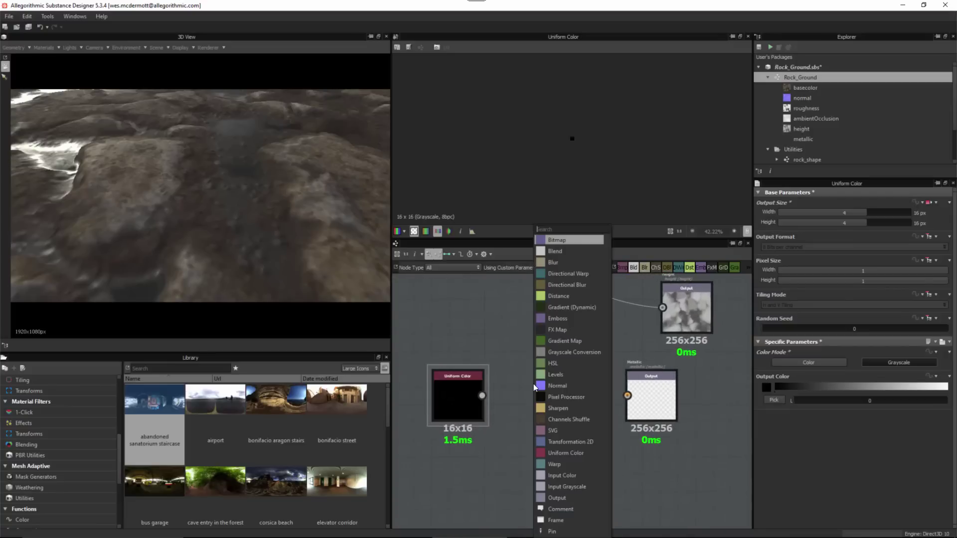
pyautogui.click(502, 380)
pyautogui.moveTo(482, 395); pyautogui.dragTo(627, 395)
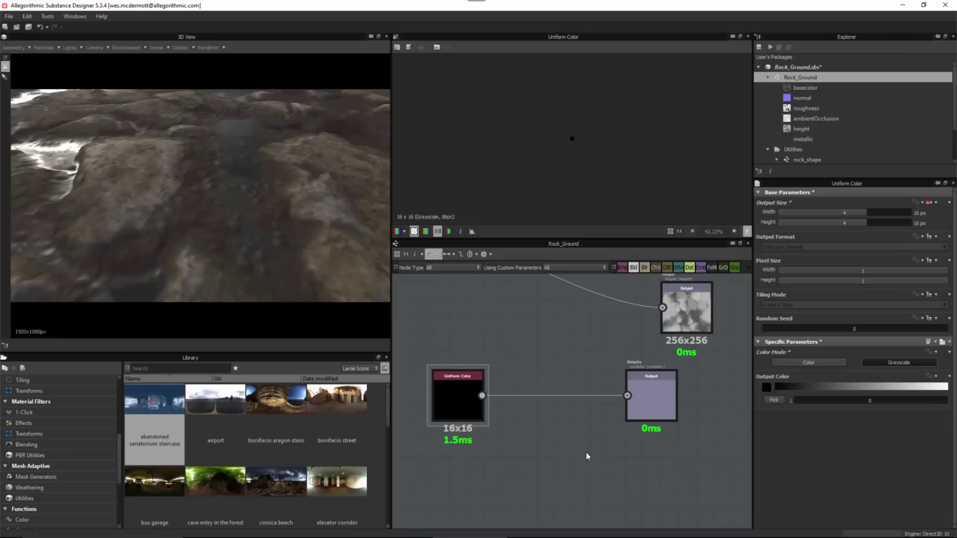
pyautogui.scroll(2, 463, 407)
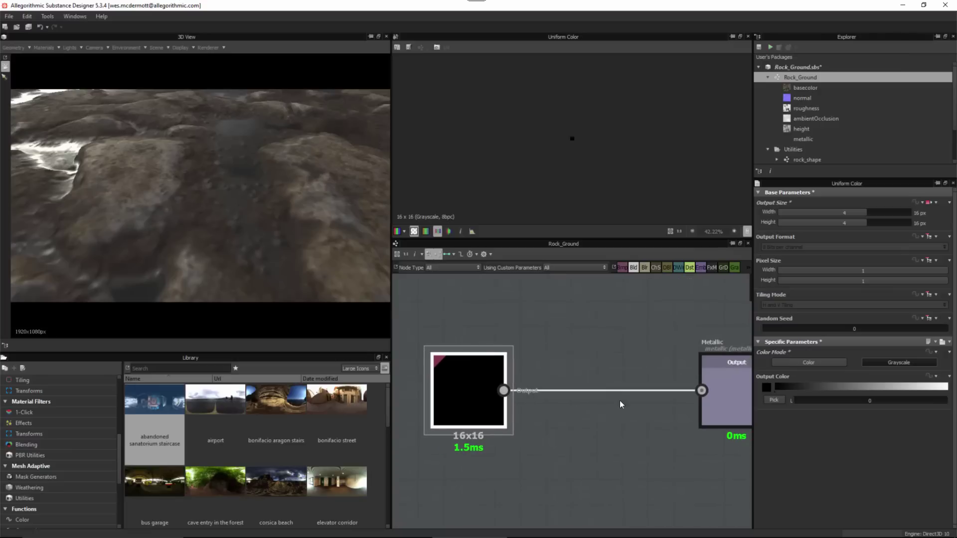
pyautogui.click(697, 401)
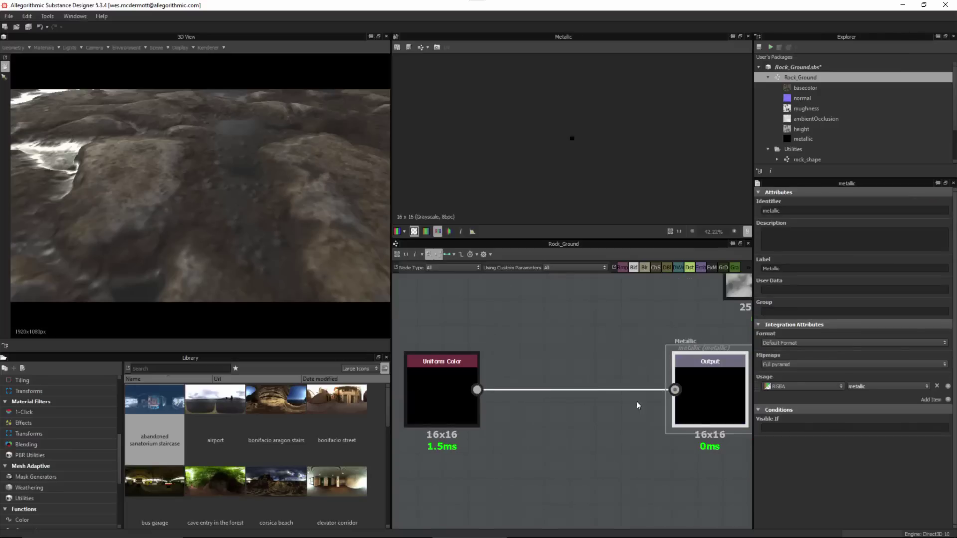
# - Move the metallic output node sideways so it sits closer beneath the height output
pyautogui.scroll(-4, 636, 405)
pyautogui.moveTo(591, 366); pyautogui.dragTo(470, 406, button='middle')
pyautogui.scroll(1, 606, 384)
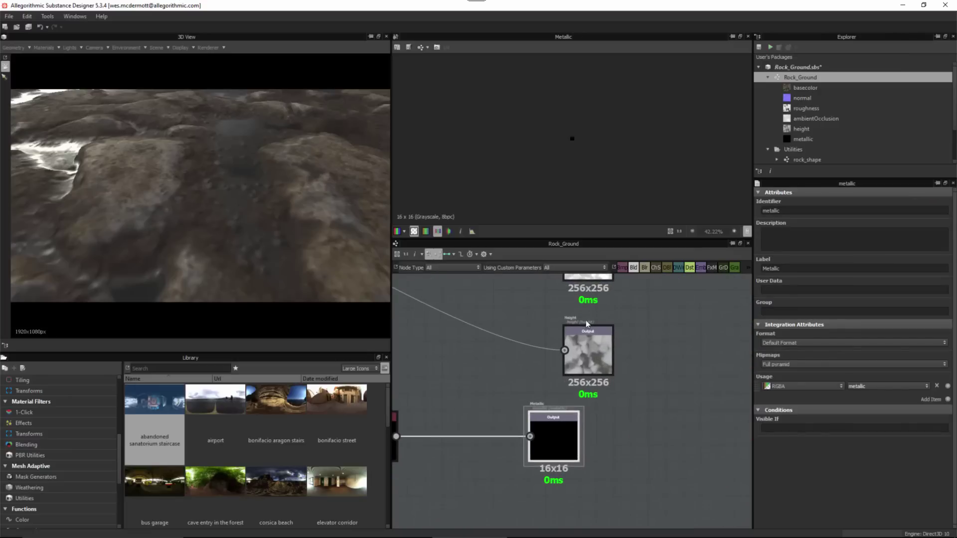
pyautogui.moveTo(544, 441); pyautogui.dragTo(562, 441)
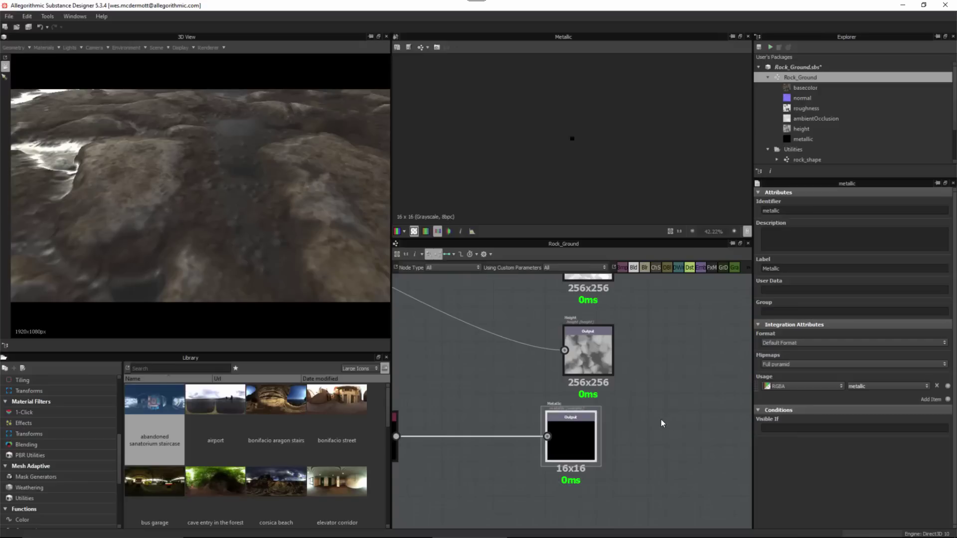
# - Insert a Levels node between the Uniform Color and the metallic output, with its output size Relative to Parent
pyautogui.scroll(-4, 626, 369)
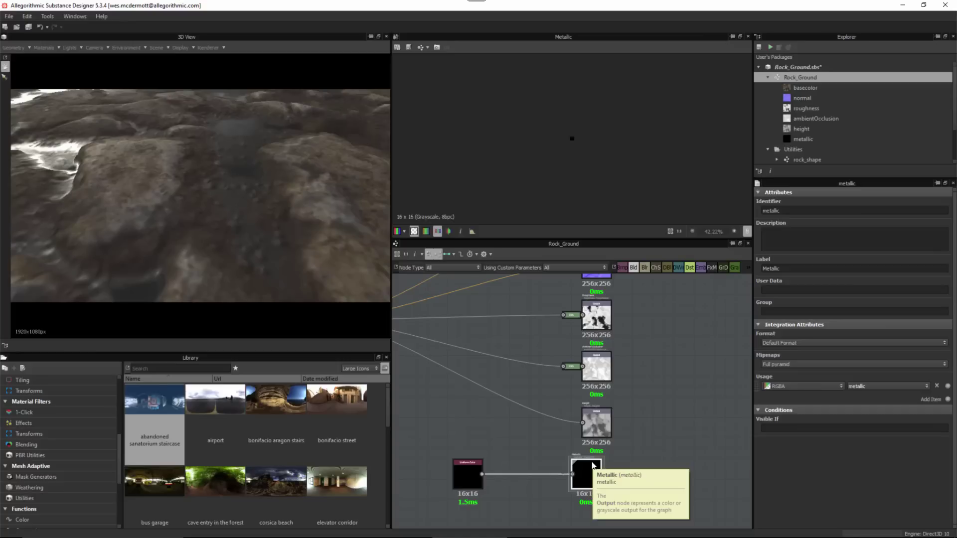
pyautogui.scroll(3, 548, 443)
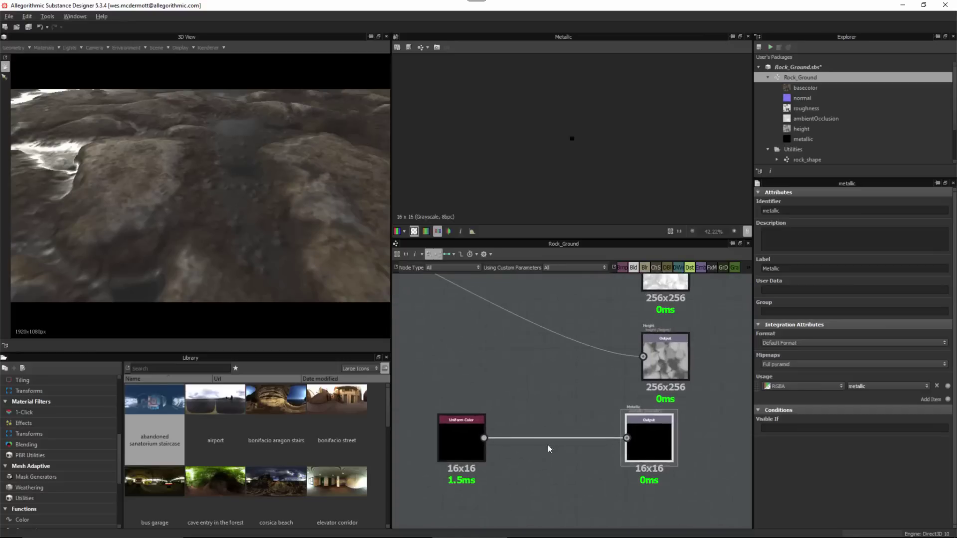
pyautogui.scroll(1, 550, 448)
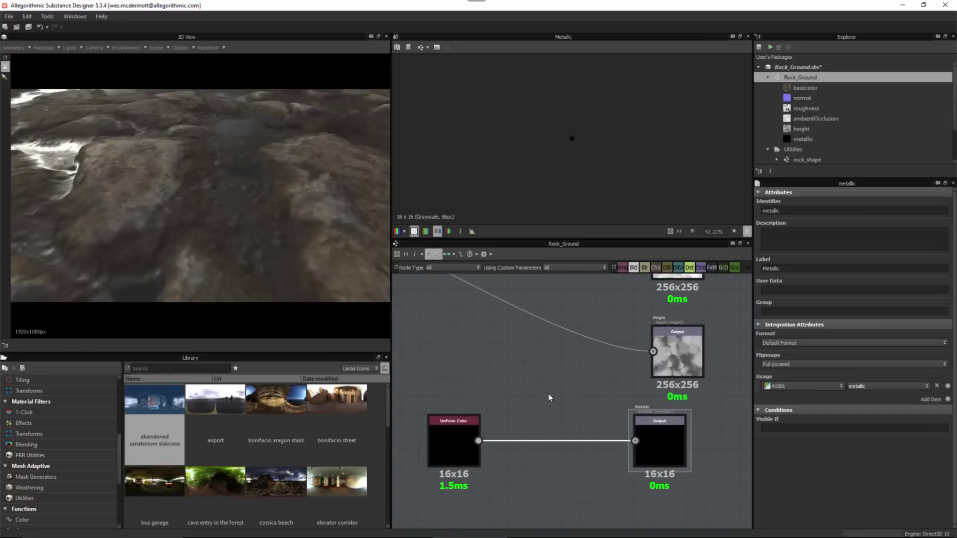
pyautogui.press('space')
pyautogui.write('lev')
pyautogui.press('Return')
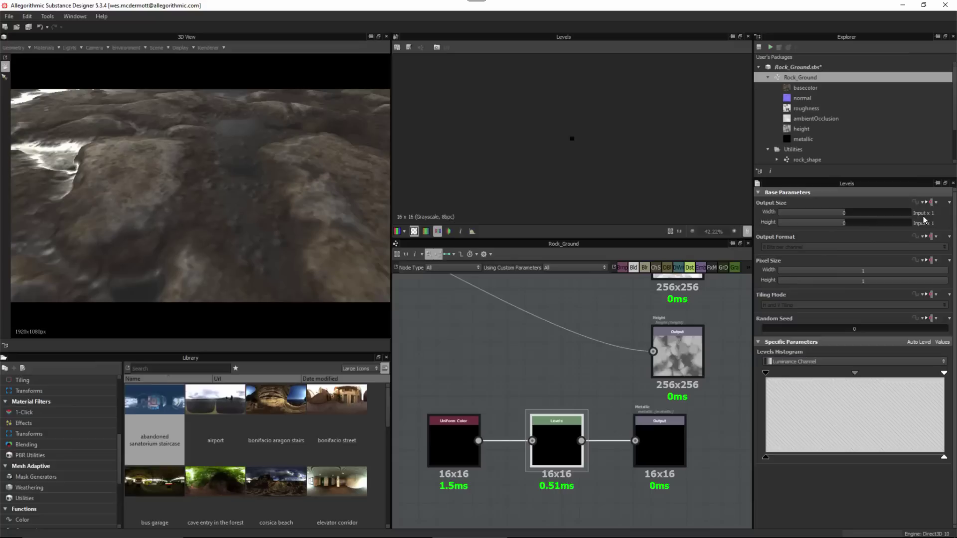
pyautogui.click(930, 203)
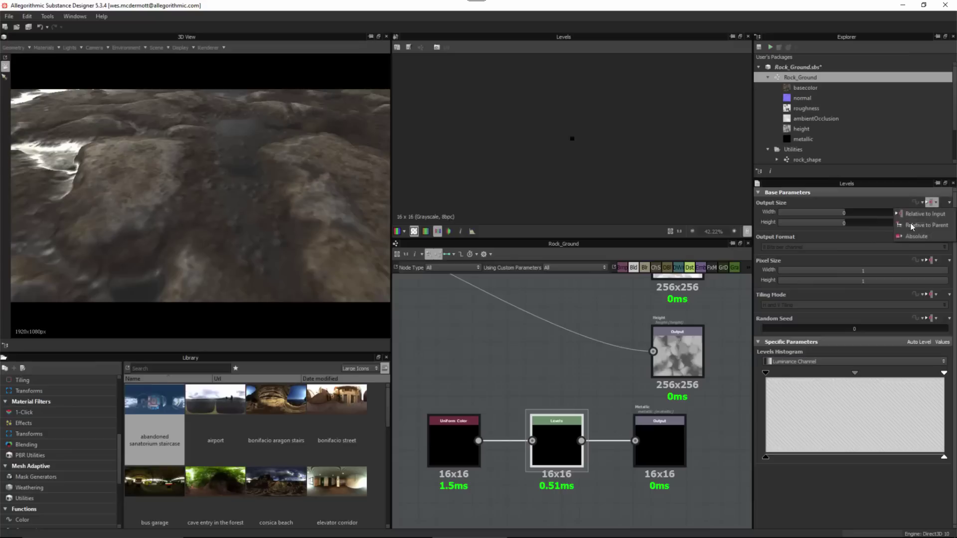
pyautogui.click(914, 225)
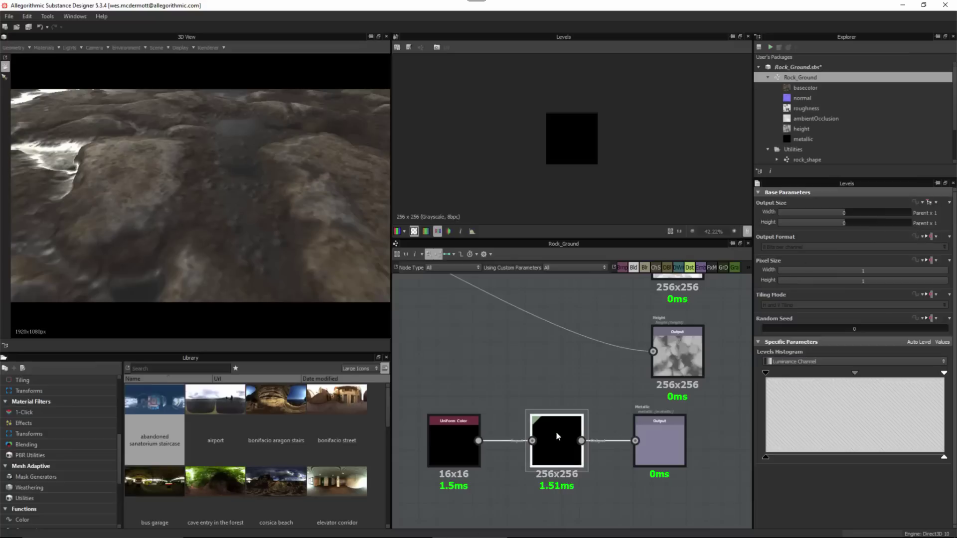
# - Preview the metallic output and line up the Uniform Color and Levels nodes in a compact row beside it
pyautogui.moveTo(555, 431); pyautogui.dragTo(559, 396)
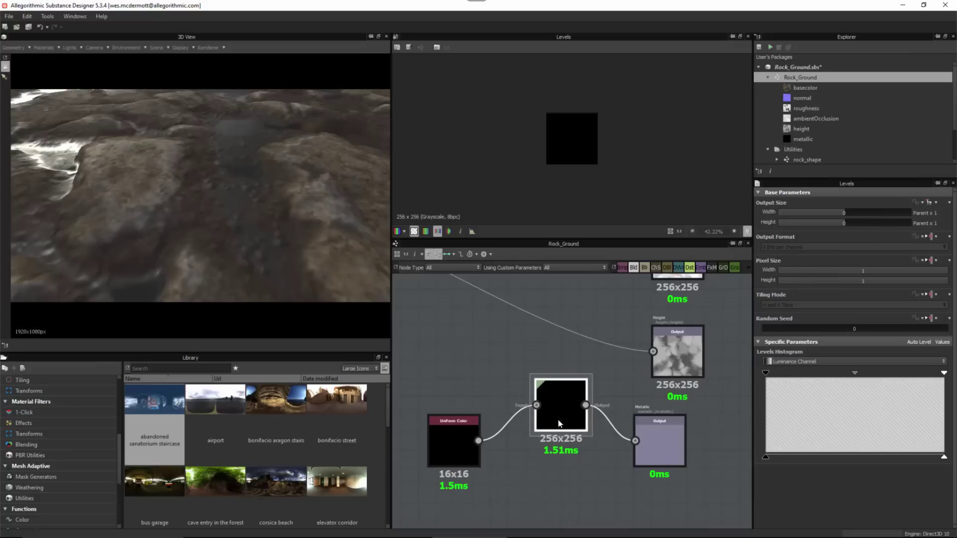
pyautogui.click(662, 461)
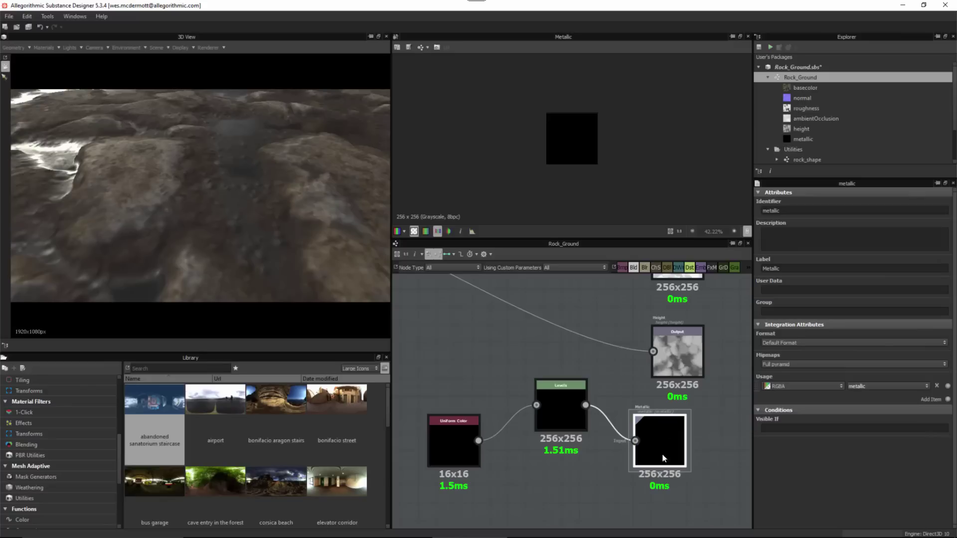
pyautogui.moveTo(457, 435); pyautogui.dragTo(467, 454)
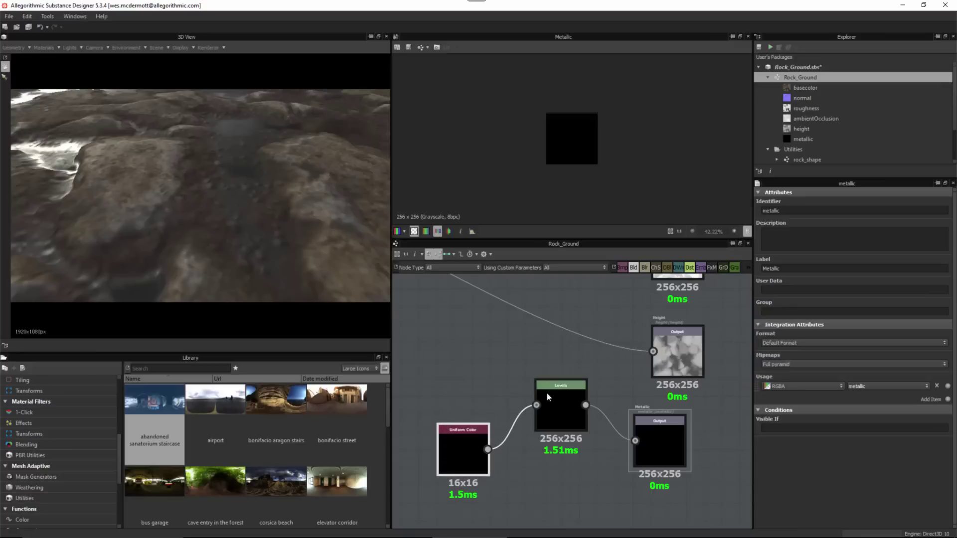
pyautogui.scroll(-3, 563, 419)
pyautogui.moveTo(576, 431); pyautogui.dragTo(534, 444)
pyautogui.moveTo(668, 431); pyautogui.dragTo(651, 413, button='middle')
pyautogui.click(546, 472)
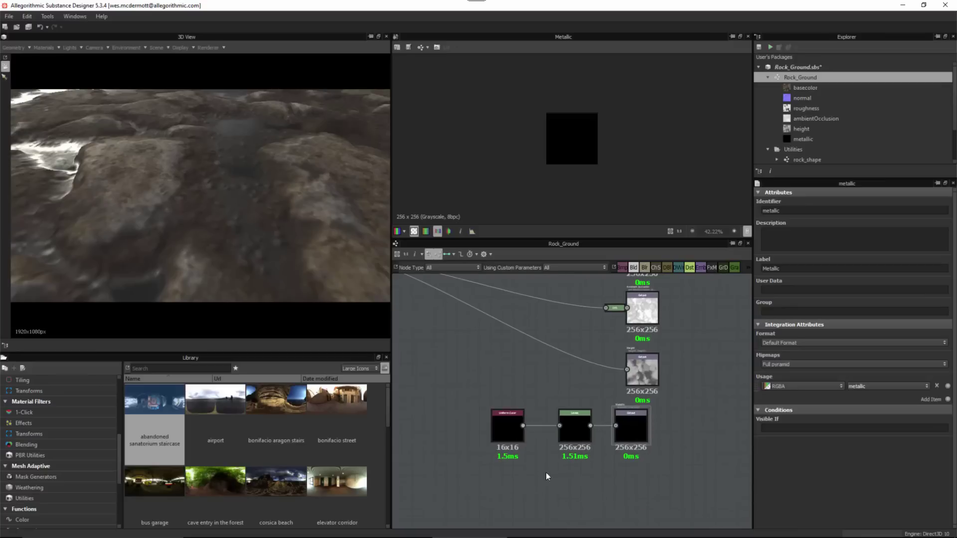
# - Select the Uniform Color, Levels and metallic output nodes together and examine the branch
pyautogui.moveTo(486, 471); pyautogui.dragTo(644, 454)
pyautogui.scroll(3, 689, 442)
pyautogui.moveTo(685, 438); pyautogui.dragTo(636, 424, button='middle')
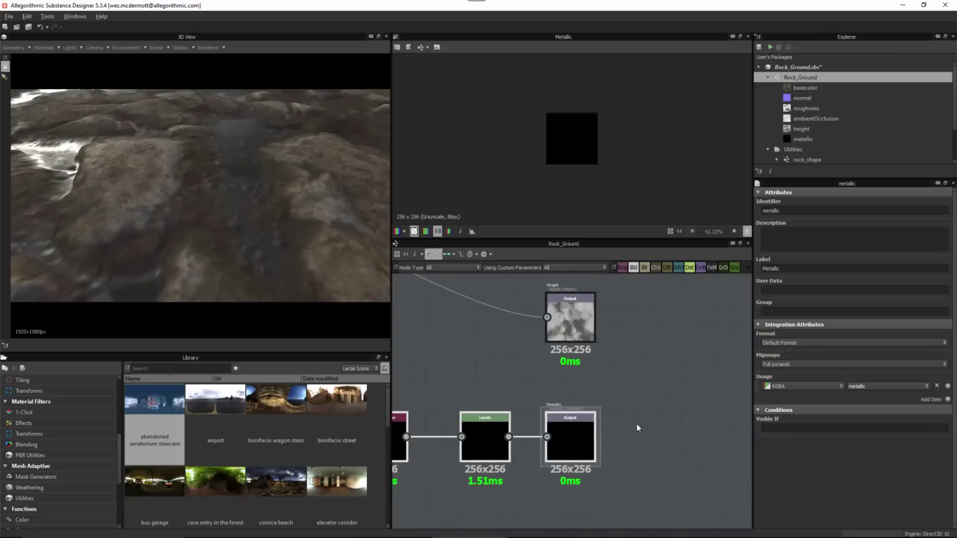
pyautogui.scroll(2, 637, 427)
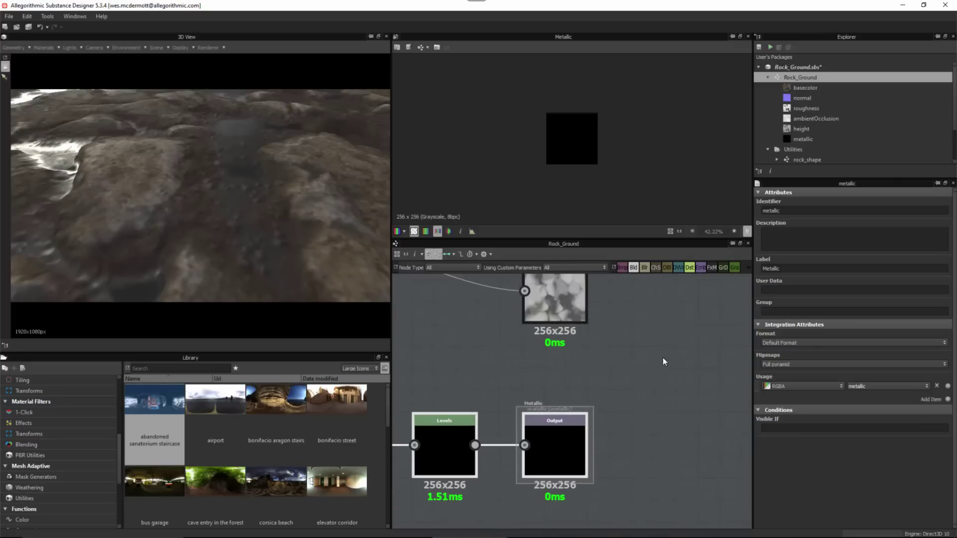
pyautogui.scroll(-5, 663, 376)
pyautogui.moveTo(653, 306); pyautogui.dragTo(639, 382, button='middle')
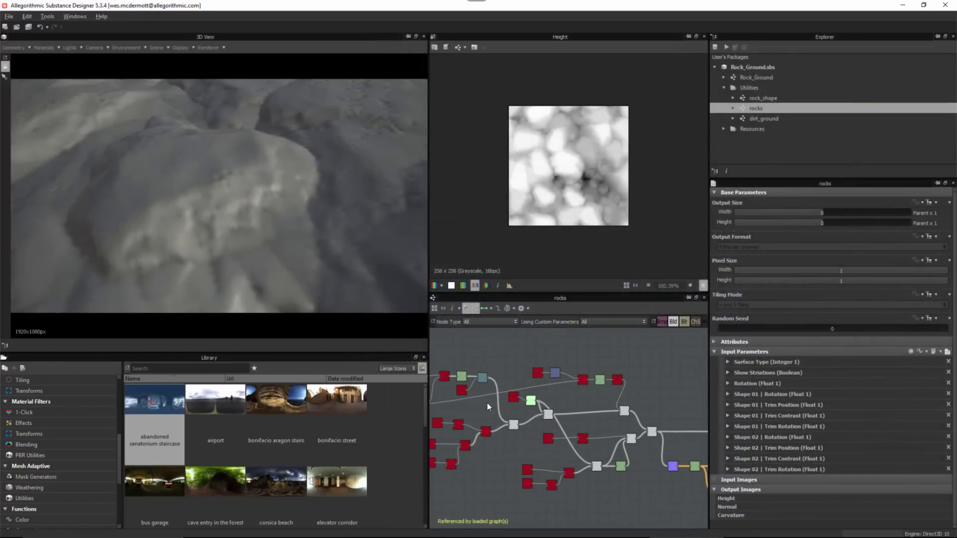
# - Widen the graph area by narrowing the 3D view, and examine the output end of the rocks graph
pyautogui.moveTo(428, 349); pyautogui.dragTo(289, 339)
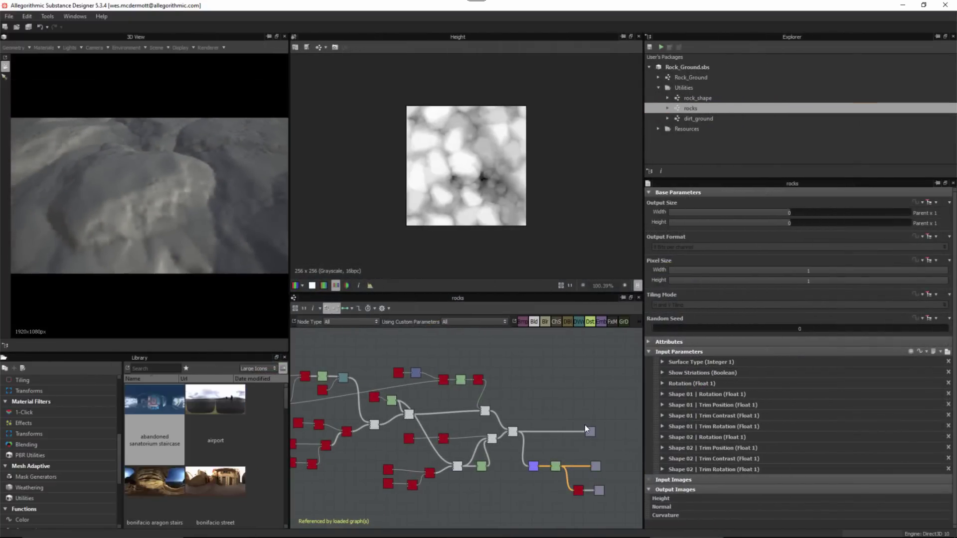
pyautogui.scroll(2, 585, 425)
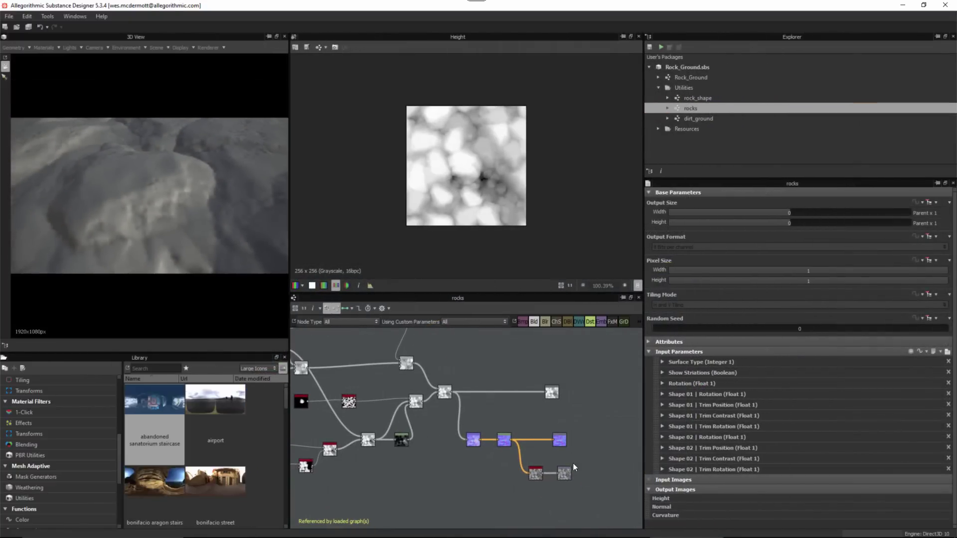
pyautogui.scroll(1, 571, 461)
pyautogui.moveTo(521, 379); pyautogui.dragTo(560, 417, button='middle')
pyautogui.scroll(-1, 560, 421)
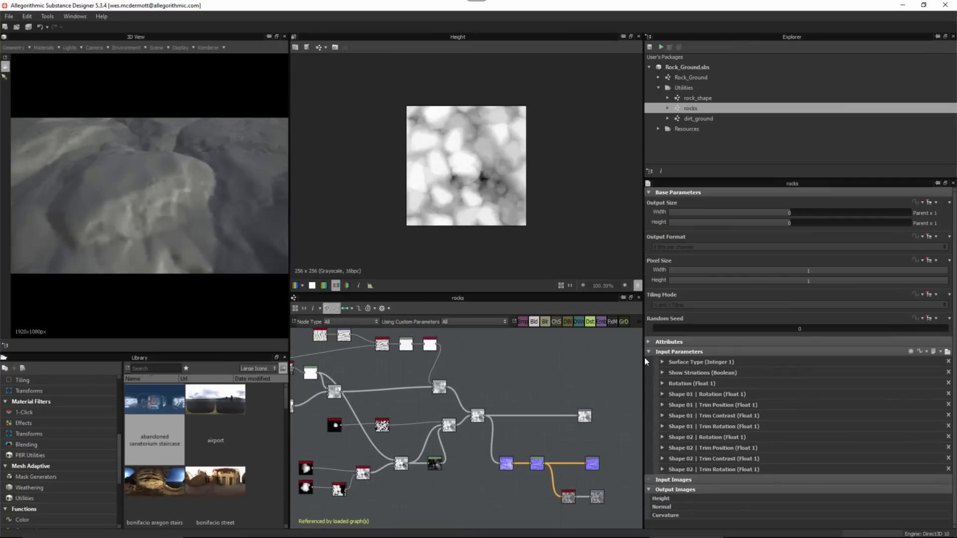
# - Open the dirt_ground graph and enlarge the graph area vertically
pyautogui.doubleClick(702, 120)
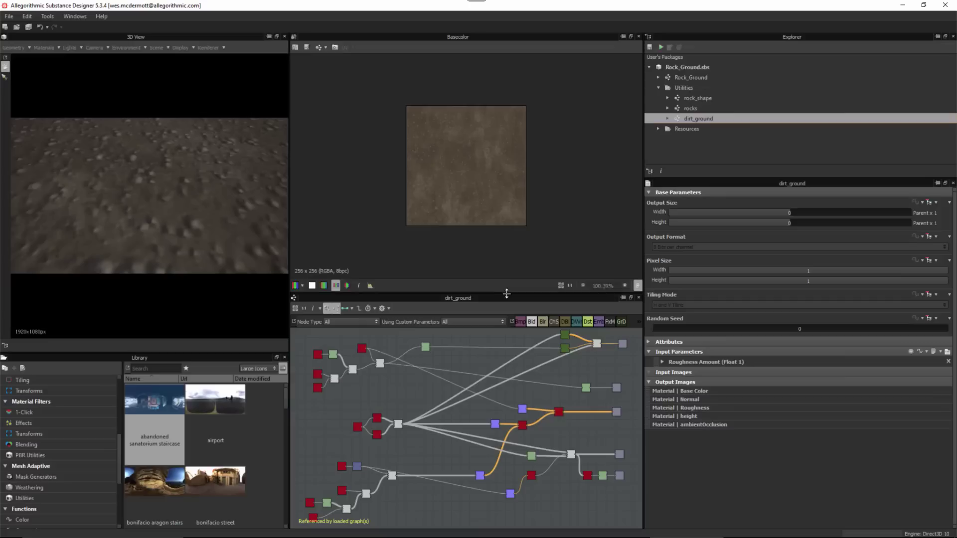
pyautogui.moveTo(512, 293); pyautogui.dragTo(508, 239)
pyautogui.moveTo(572, 326); pyautogui.dragTo(459, 329, button='middle')
pyautogui.scroll(5, 543, 357)
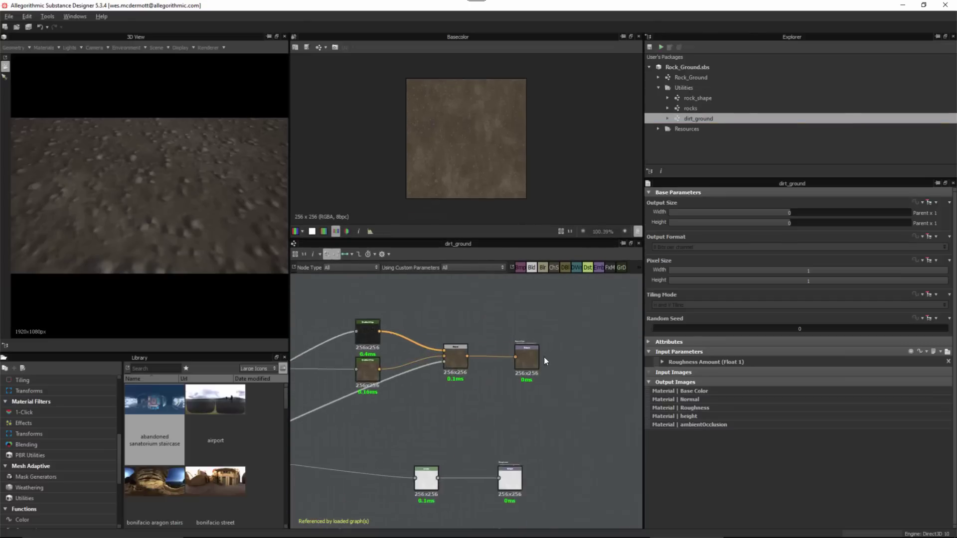
# - Check the bit depth of dirt_ground's base color, roughness, normal, height and ambient occlusion outputs
pyautogui.click(501, 320)
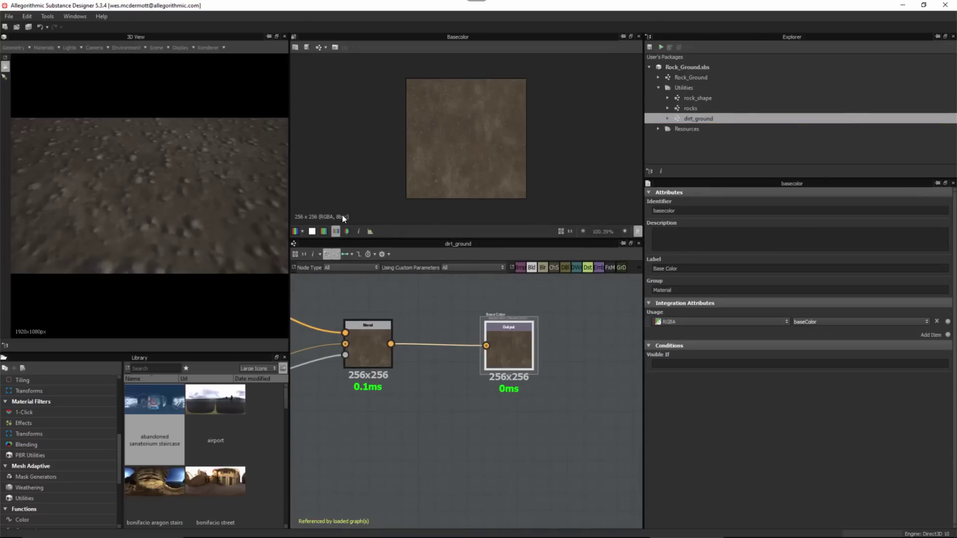
pyautogui.moveTo(522, 443); pyautogui.dragTo(526, 340, button='middle')
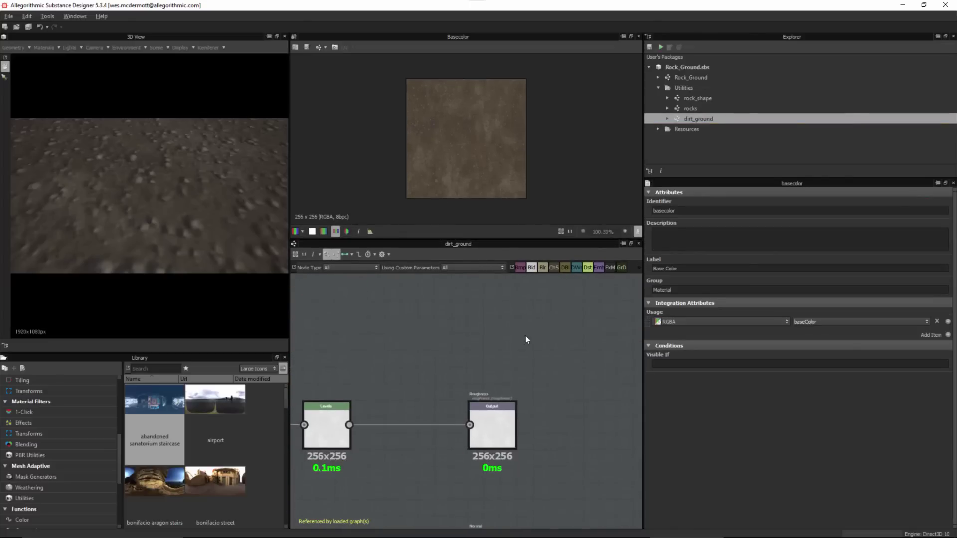
pyautogui.click(493, 430)
pyautogui.scroll(-2, 496, 450)
pyautogui.moveTo(502, 485); pyautogui.dragTo(516, 295, button='middle')
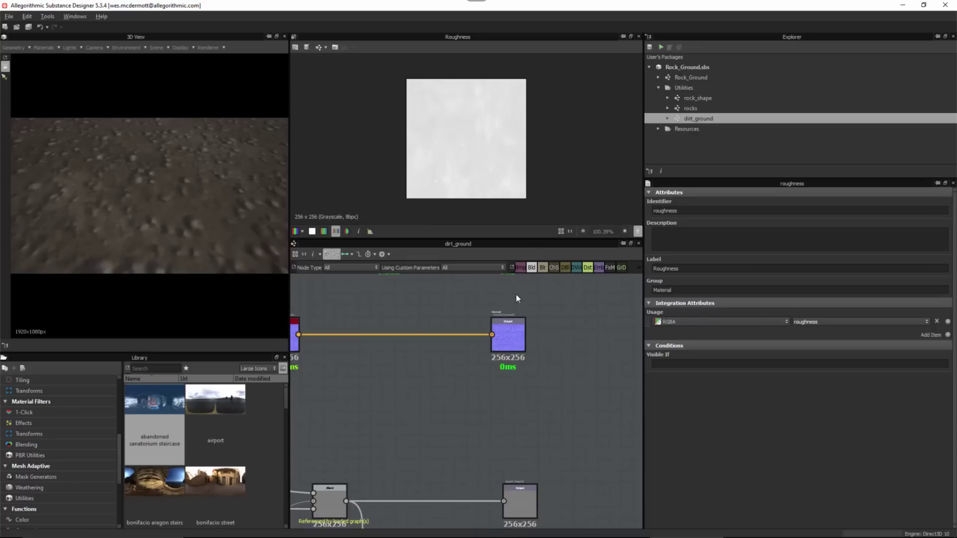
pyautogui.doubleClick(505, 327)
pyautogui.moveTo(561, 445); pyautogui.dragTo(536, 306, button='middle')
pyautogui.doubleClick(527, 421)
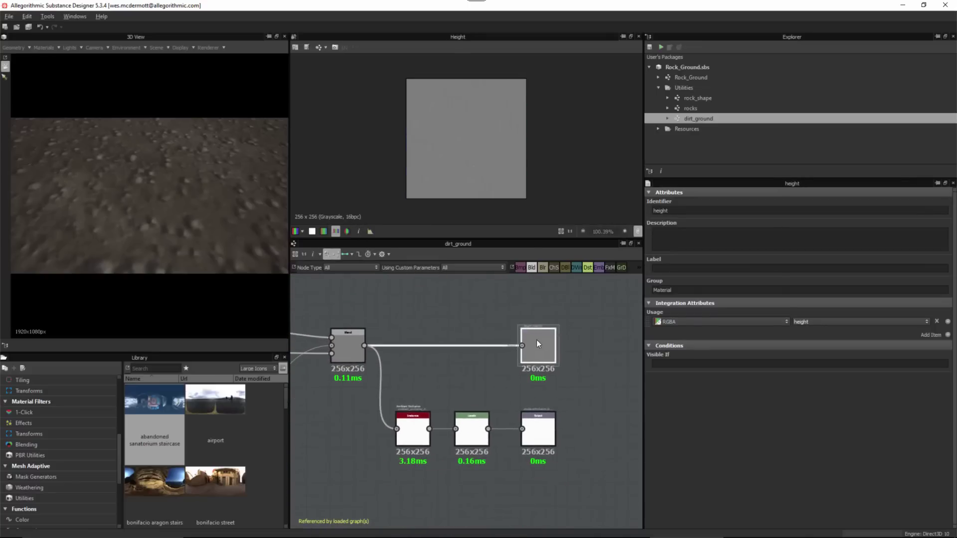
pyautogui.click(538, 432)
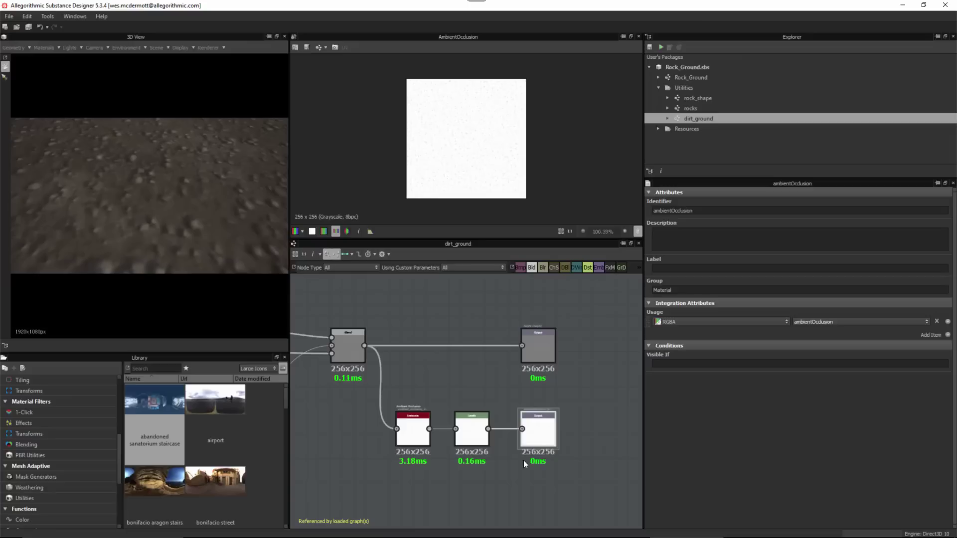
# - Select the noise and Blend nodes feeding dirt_ground's roughness branch and preview the Dirt 4 noise node
pyautogui.scroll(-6, 568, 441)
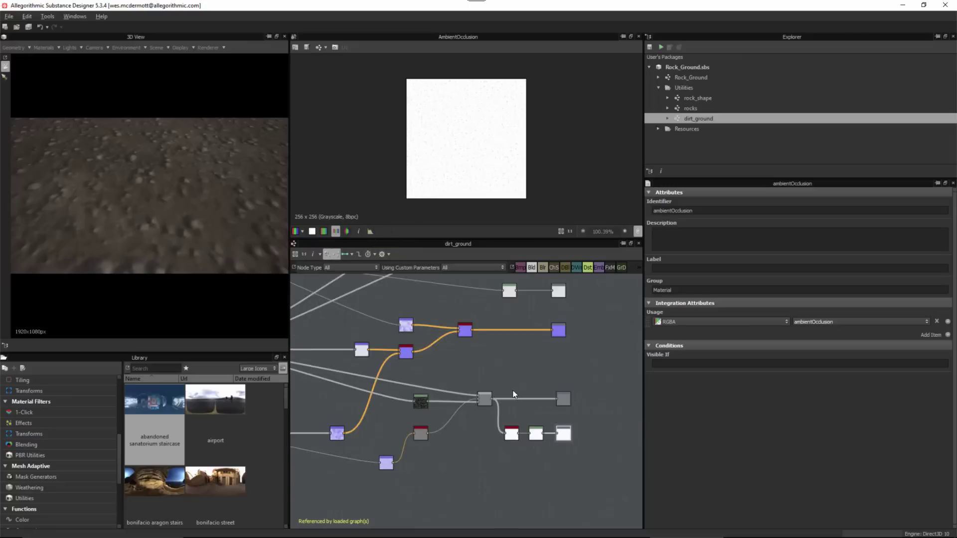
pyautogui.moveTo(512, 393); pyautogui.dragTo(593, 420, button='middle')
pyautogui.scroll(3, 376, 318)
pyautogui.moveTo(429, 429); pyautogui.dragTo(416, 391, button='middle')
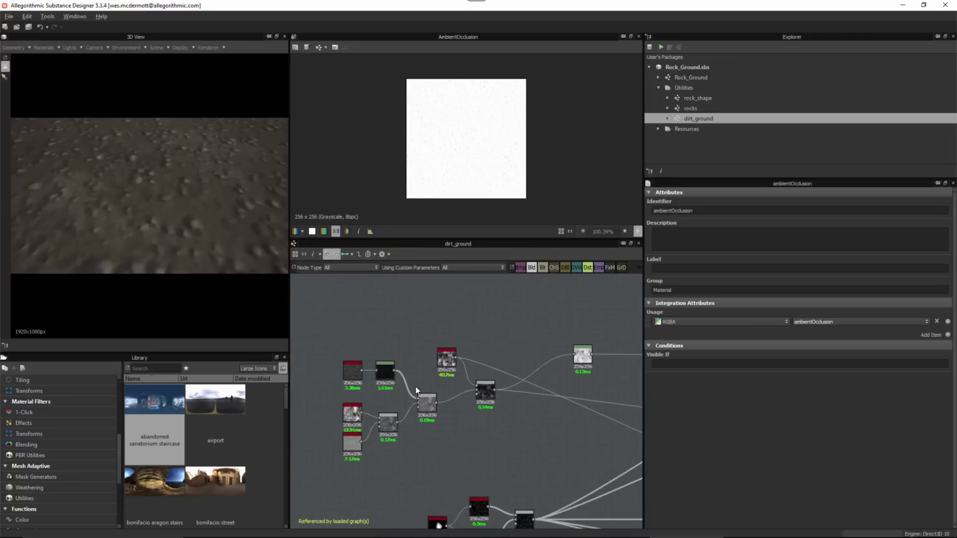
pyautogui.scroll(2, 416, 387)
pyautogui.moveTo(331, 314); pyautogui.dragTo(489, 464)
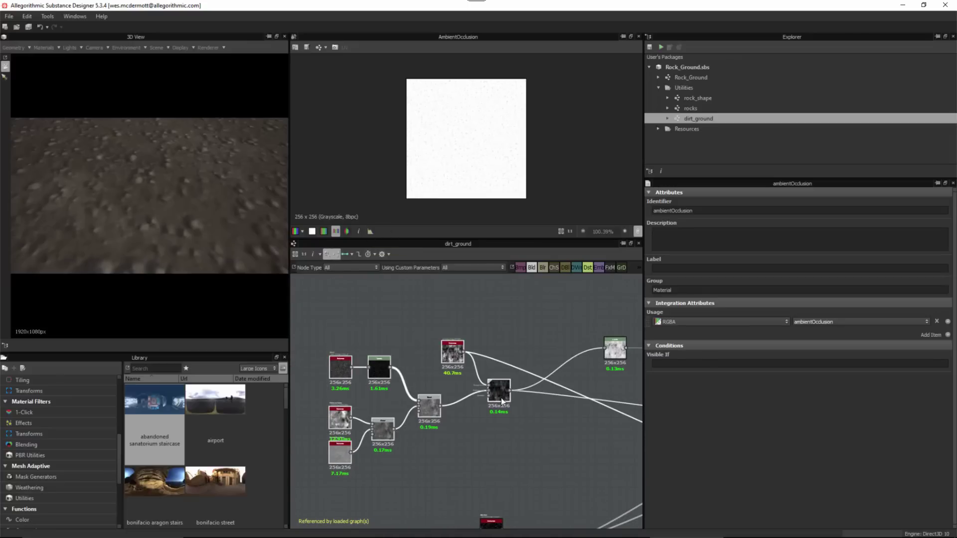
pyautogui.scroll(3, 438, 401)
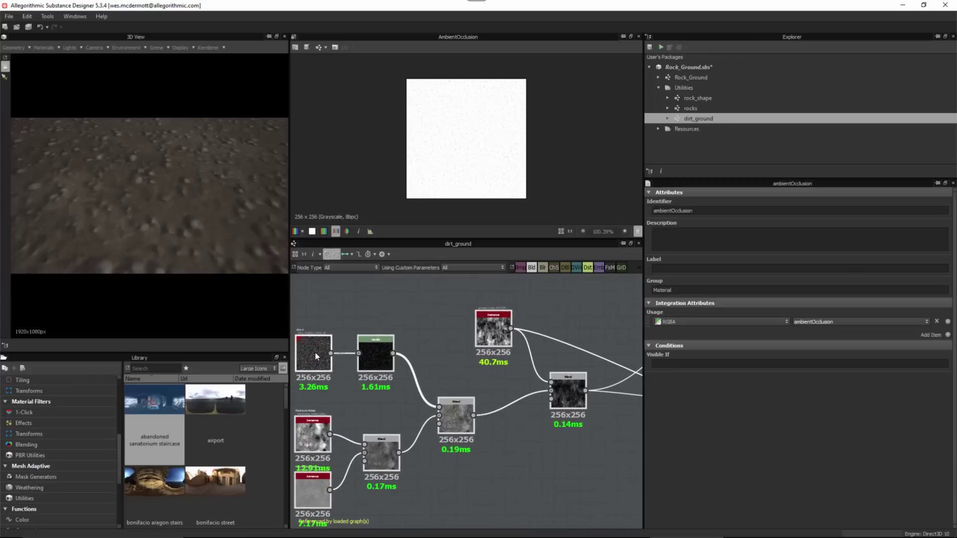
pyautogui.doubleClick(315, 352)
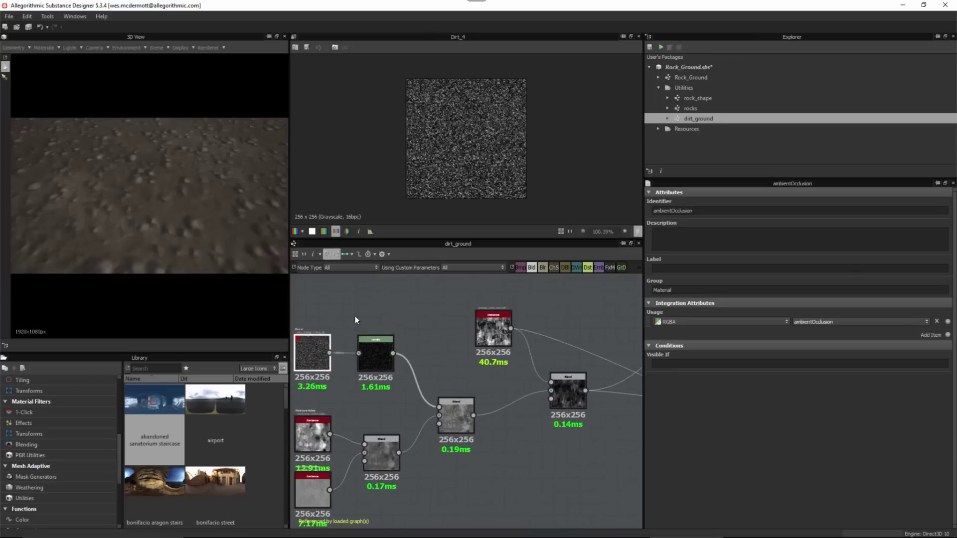
# - Check the bit depth and output format of the two Blend nodes combining the noises in dirt_ground's roughness branch
pyautogui.doubleClick(465, 415)
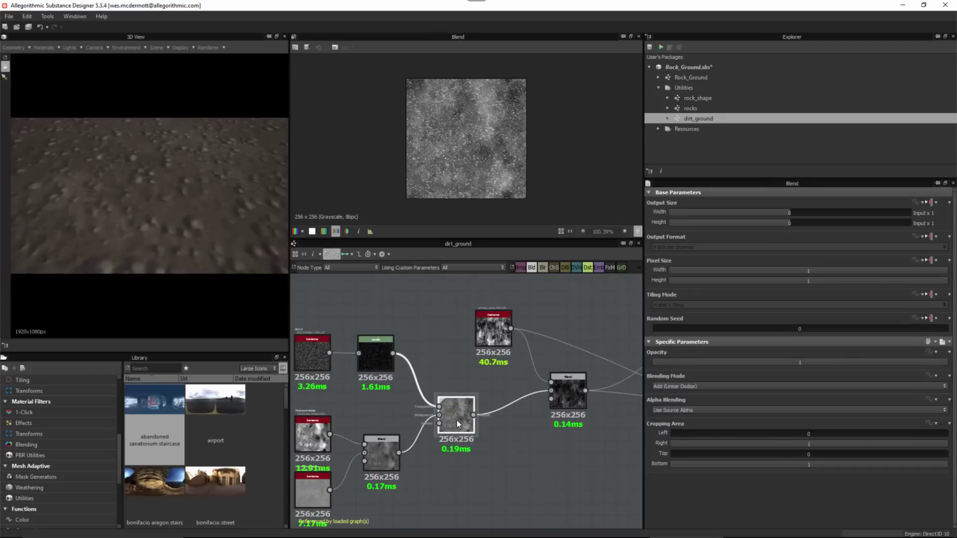
pyautogui.click(387, 453)
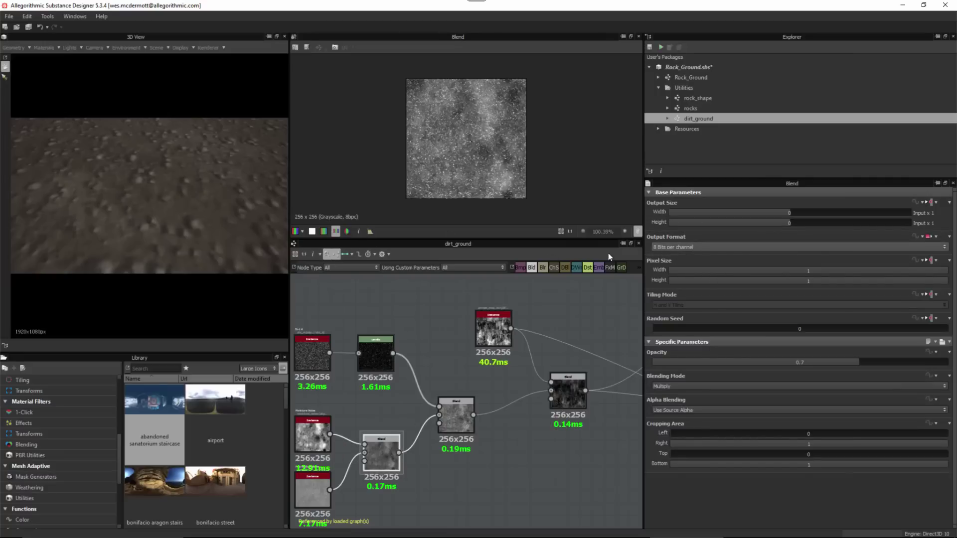
pyautogui.moveTo(381, 464); pyautogui.dragTo(380, 457)
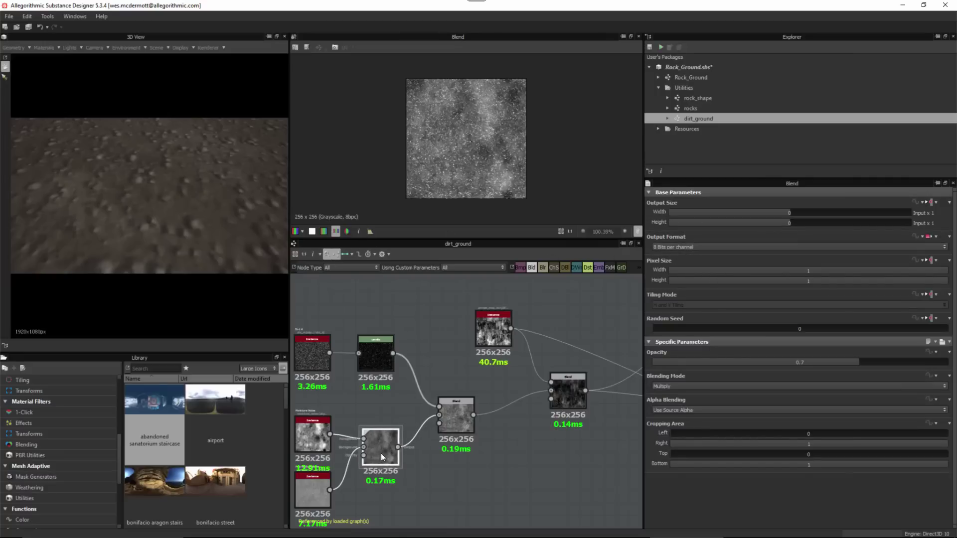
pyautogui.scroll(-5, 450, 360)
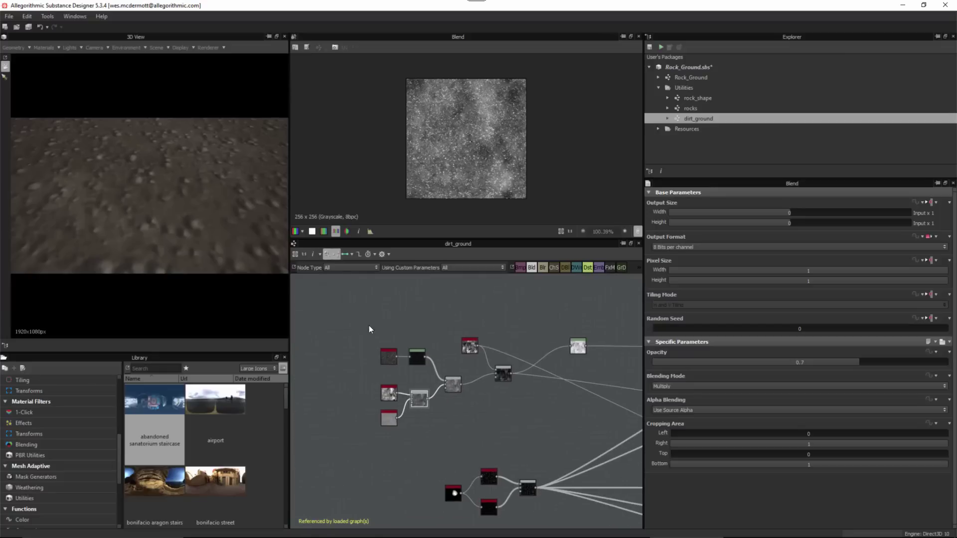
# - Select the noise cluster feeding dirt_ground's base color and roughness, and trace its links through to the outputs
pyautogui.moveTo(369, 330); pyautogui.dragTo(552, 419)
pyautogui.scroll(-3, 489, 376)
pyautogui.moveTo(512, 394); pyautogui.dragTo(367, 378, button='middle')
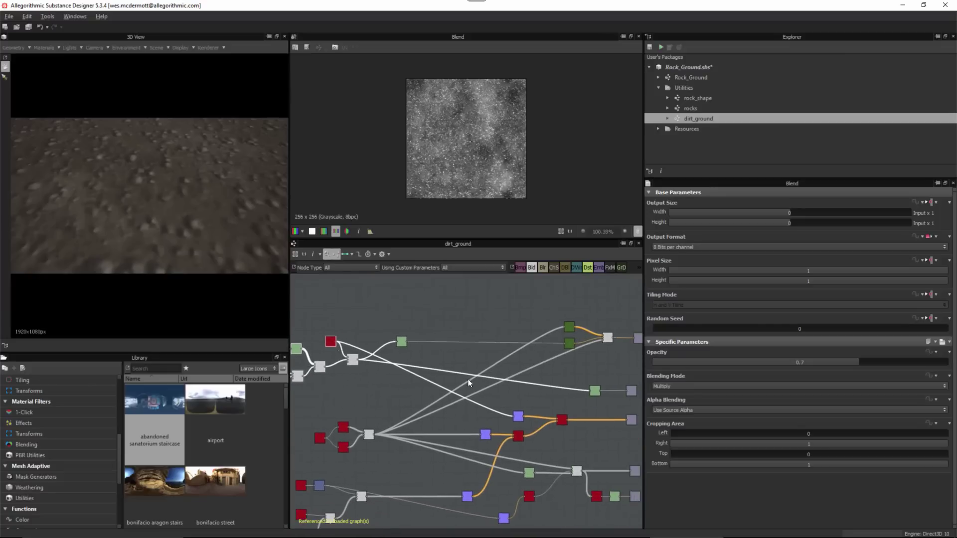
pyautogui.scroll(-2, 469, 382)
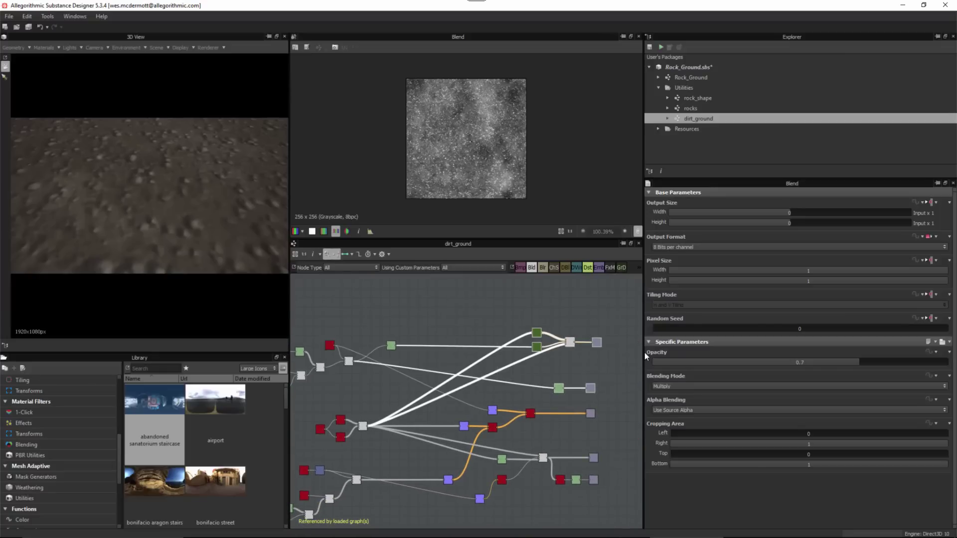
pyautogui.moveTo(449, 402); pyautogui.dragTo(489, 386, button='middle')
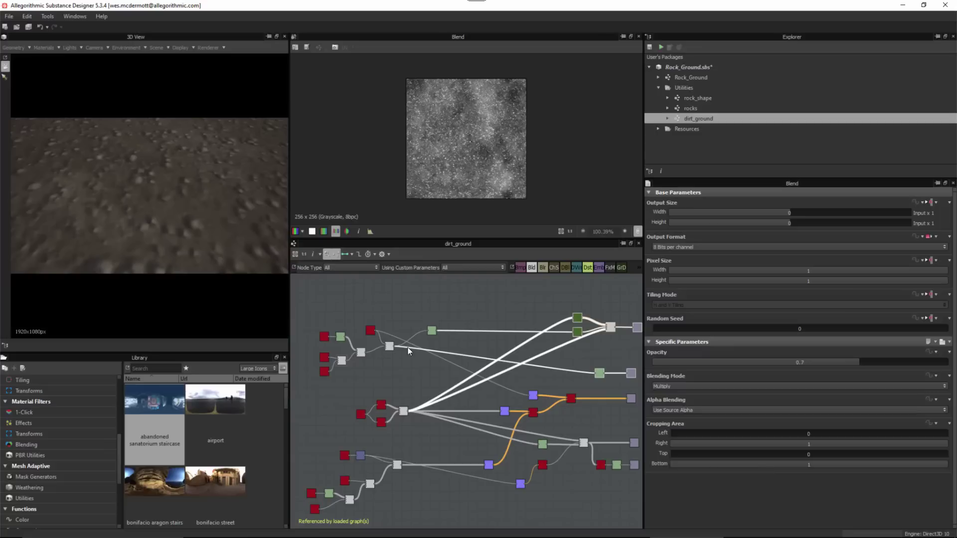
pyautogui.moveTo(471, 443); pyautogui.dragTo(478, 388, button='middle')
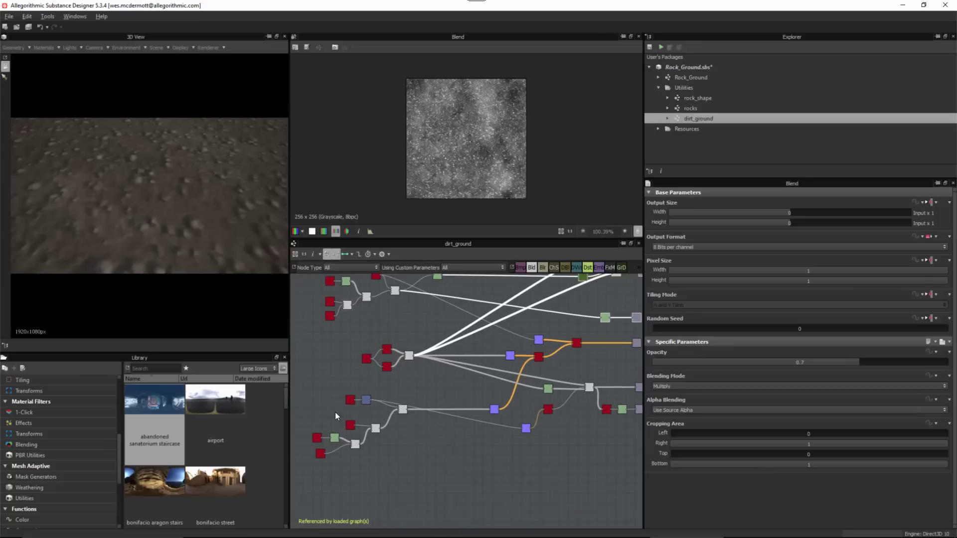
# - Select the noise and Blend nodes feeding dirt_ground's lower normal branch, and check the bit depth of its final Blend
pyautogui.moveTo(306, 388); pyautogui.dragTo(430, 471)
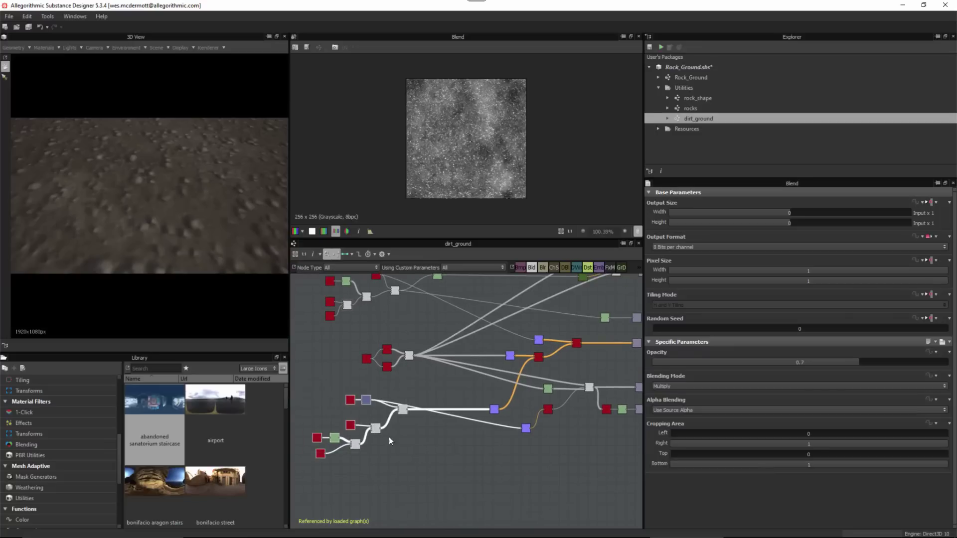
pyautogui.press('f')
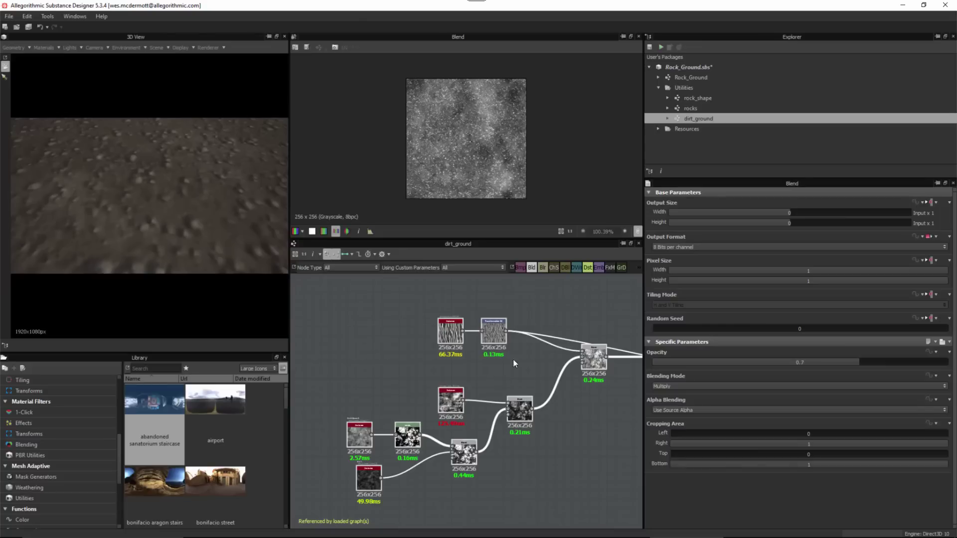
pyautogui.moveTo(540, 337); pyautogui.dragTo(346, 346, button='middle')
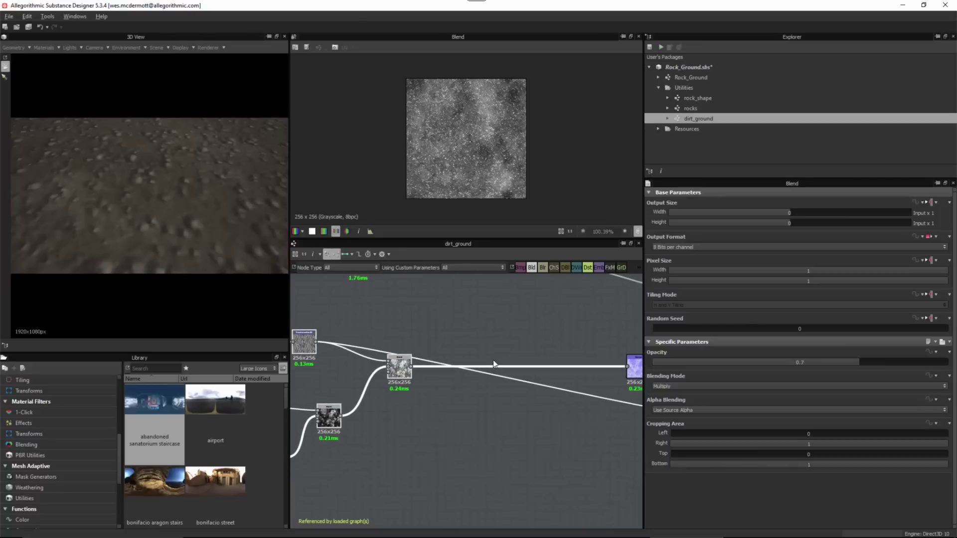
pyautogui.click(403, 371)
pyautogui.scroll(3, 410, 347)
pyautogui.moveTo(450, 349); pyautogui.dragTo(633, 324, button='middle')
pyautogui.scroll(-1, 476, 350)
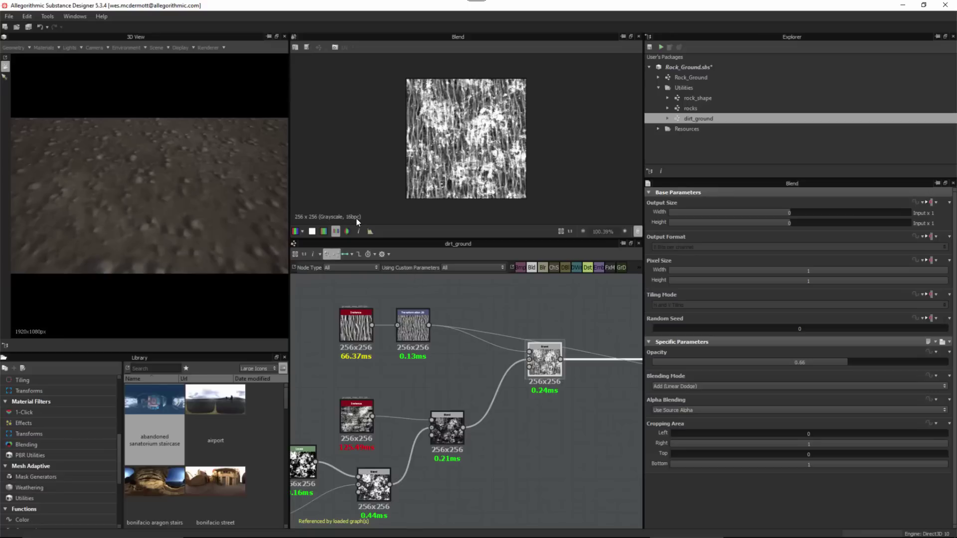
# - Preview the Normal node fed by that final Blend and check its bit depth
pyautogui.moveTo(583, 381); pyautogui.dragTo(339, 394, button='middle')
pyautogui.moveTo(548, 374); pyautogui.dragTo(357, 379, button='middle')
pyautogui.scroll(3, 496, 401)
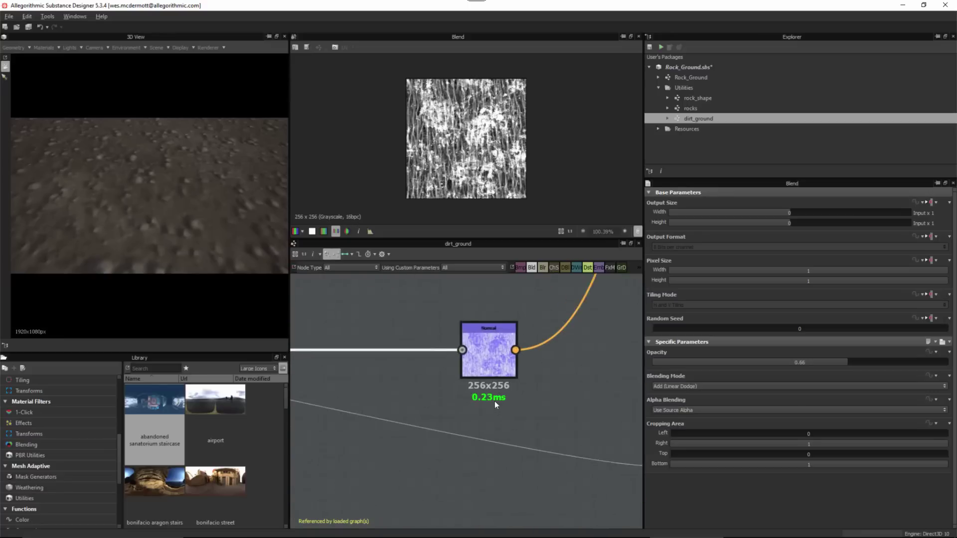
pyautogui.click(490, 359)
pyautogui.doubleClick(491, 359)
pyautogui.scroll(-4, 540, 414)
pyautogui.moveTo(598, 414); pyautogui.dragTo(488, 401, button='middle')
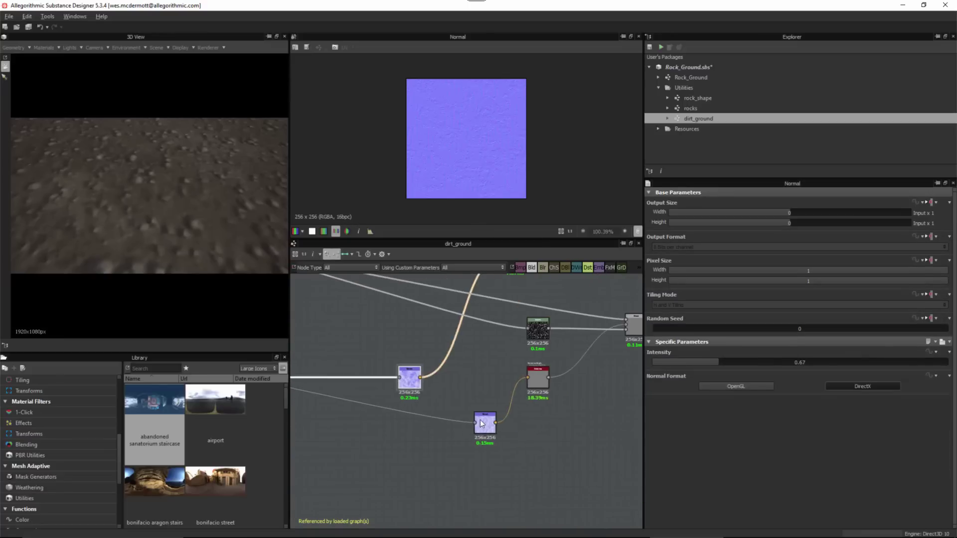
# - Examine the dirt_ground graph from its noise sources to its outputs, and show the graph's own parameters
pyautogui.scroll(-1, 499, 401)
pyautogui.scroll(-1, 440, 371)
pyautogui.moveTo(427, 395); pyautogui.dragTo(561, 405, button='middle')
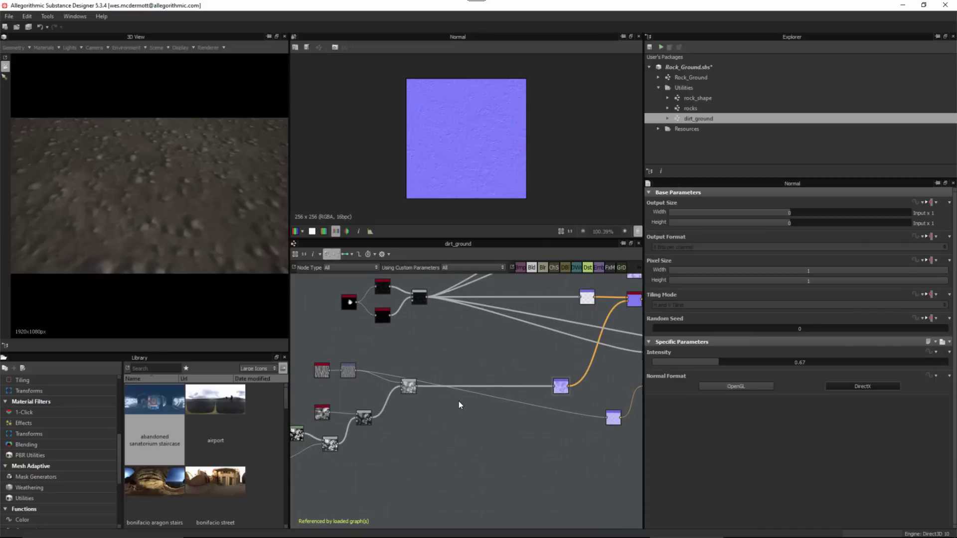
pyautogui.scroll(-2, 542, 386)
pyautogui.moveTo(623, 374); pyautogui.dragTo(510, 432, button='middle')
pyautogui.scroll(-1, 522, 407)
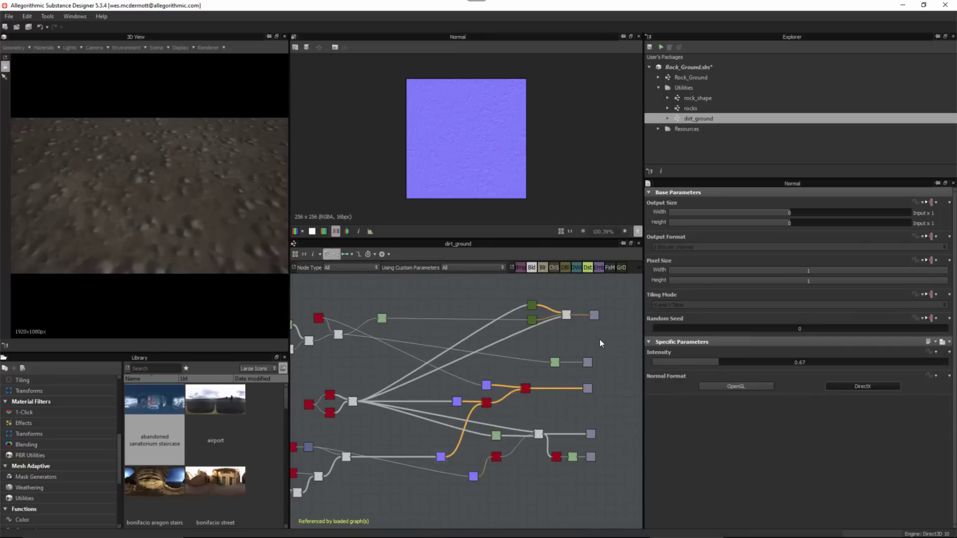
pyautogui.click(622, 344)
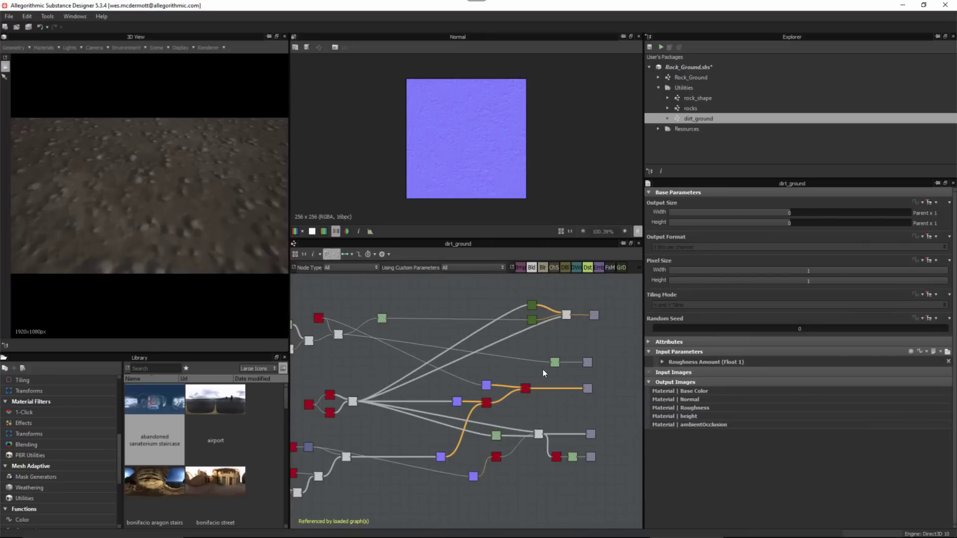
pyautogui.scroll(1, 532, 370)
pyautogui.moveTo(547, 374); pyautogui.dragTo(560, 370, button='middle')
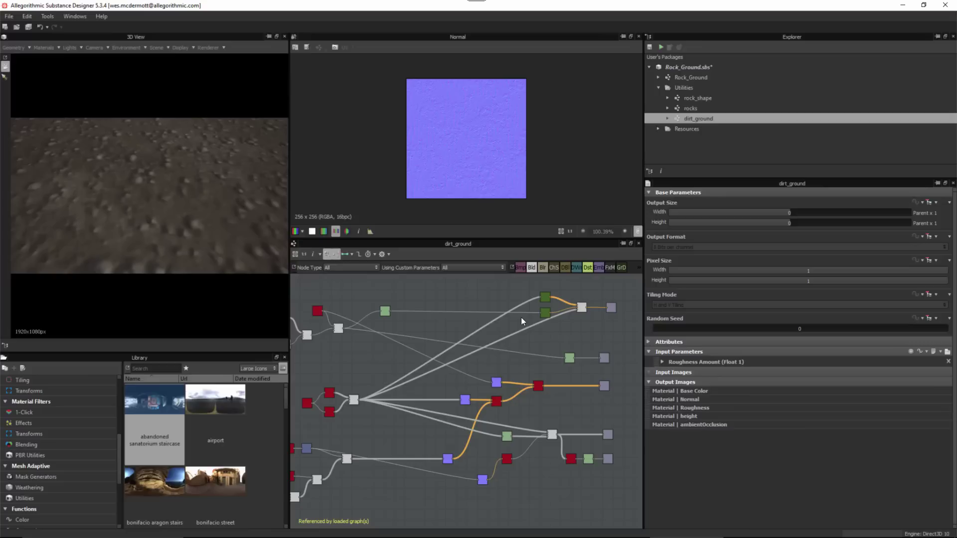
# - Open the rock_shape graph and check the bit depth of its height output
pyautogui.doubleClick(678, 99)
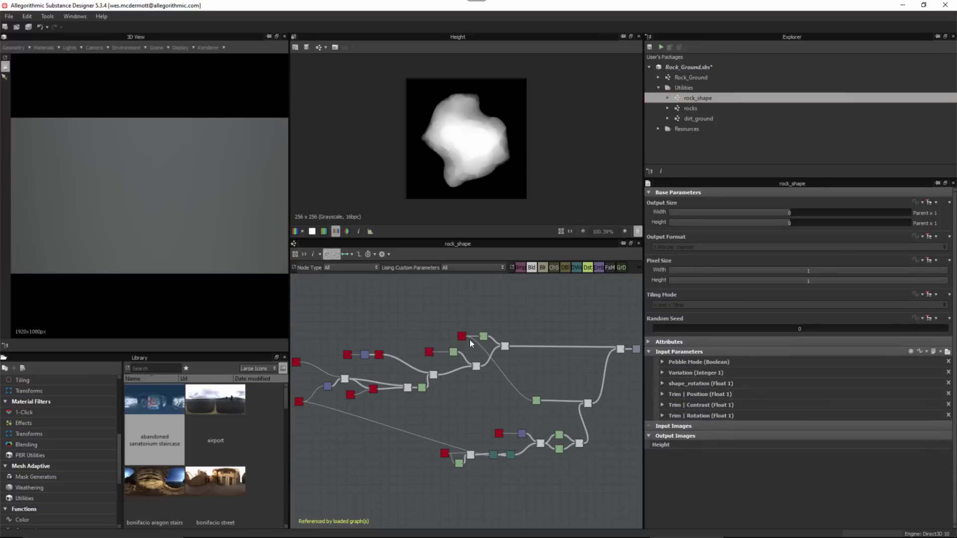
pyautogui.moveTo(535, 357); pyautogui.dragTo(469, 350, button='middle')
pyautogui.scroll(2, 472, 352)
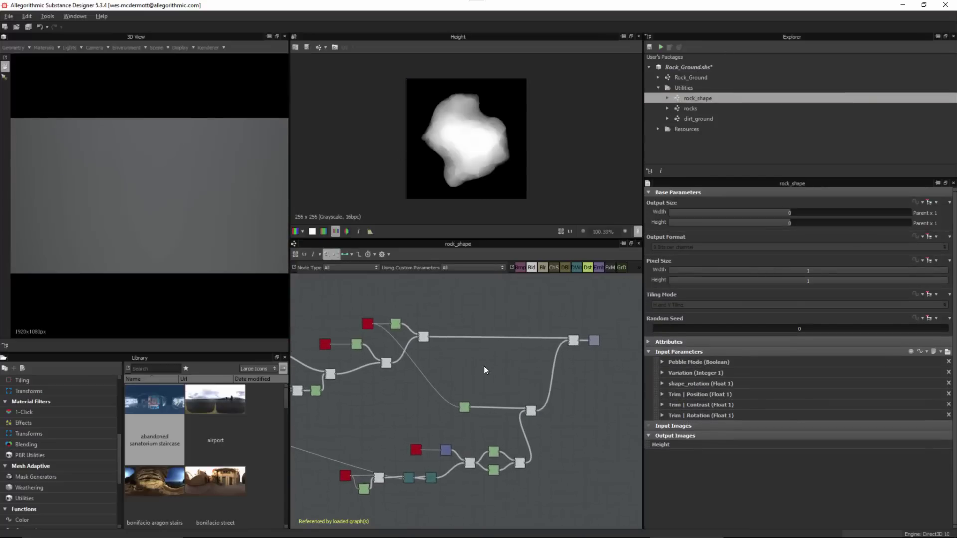
pyautogui.click(596, 341)
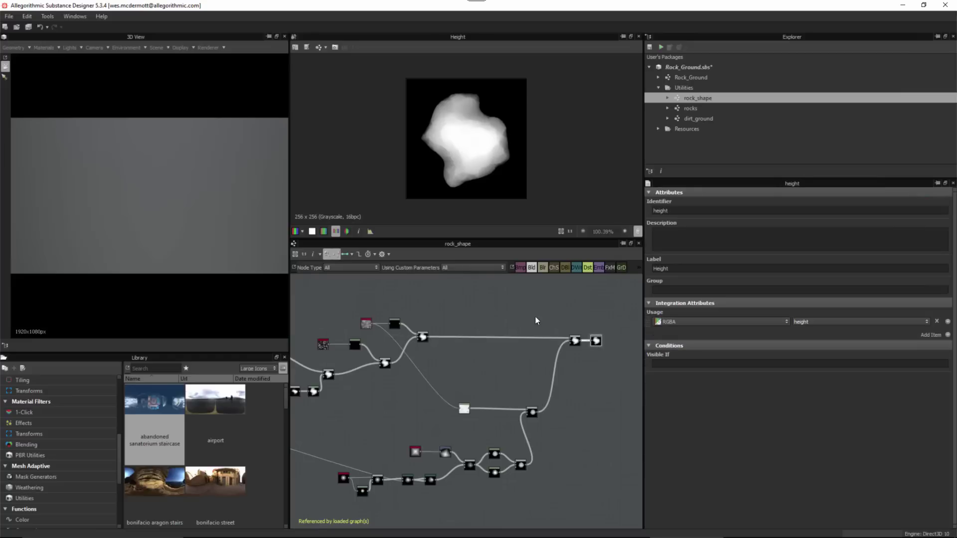
pyautogui.click(548, 308)
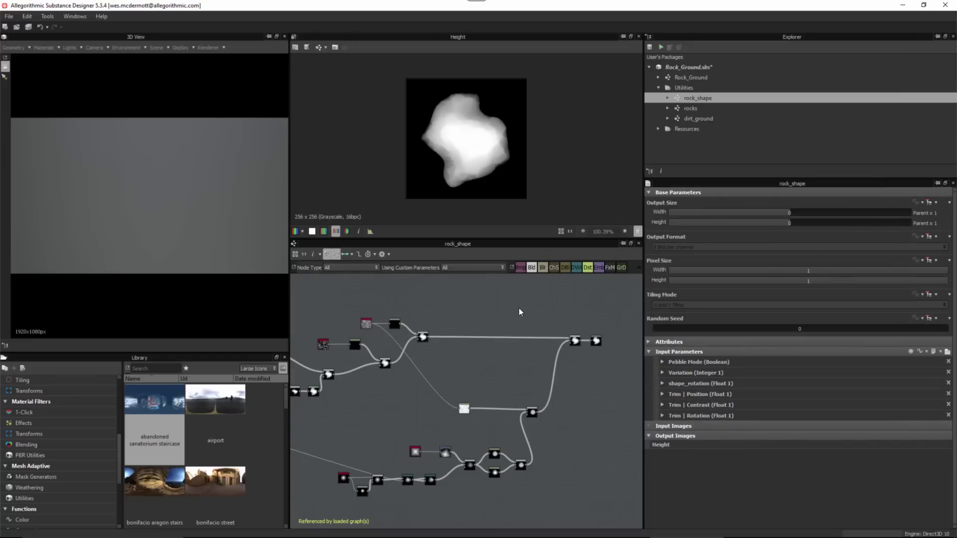
# - Save the Rock_Ground.sbs package and publish it as Rock_Ground.sbsar over the existing archive, with output size and random seed exposed
pyautogui.click(695, 67)
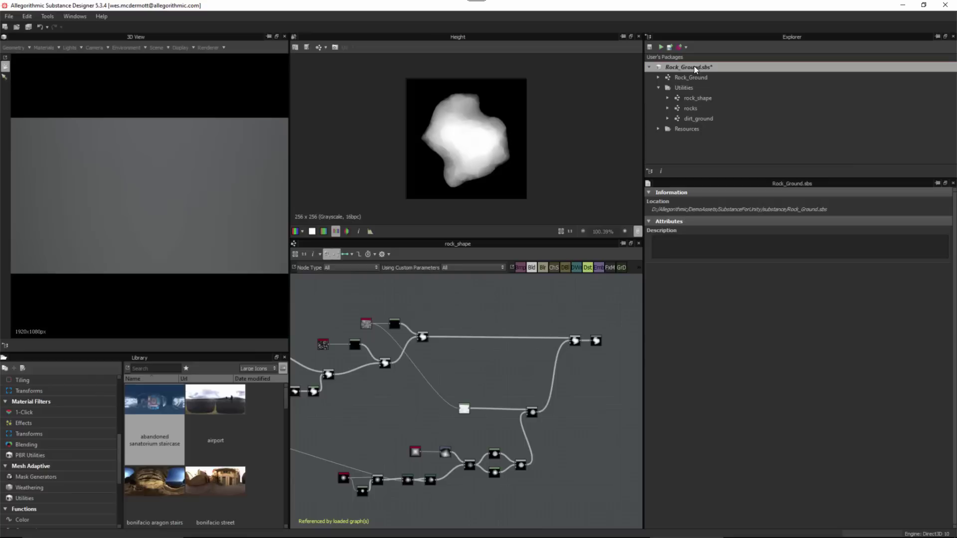
pyautogui.click(649, 47)
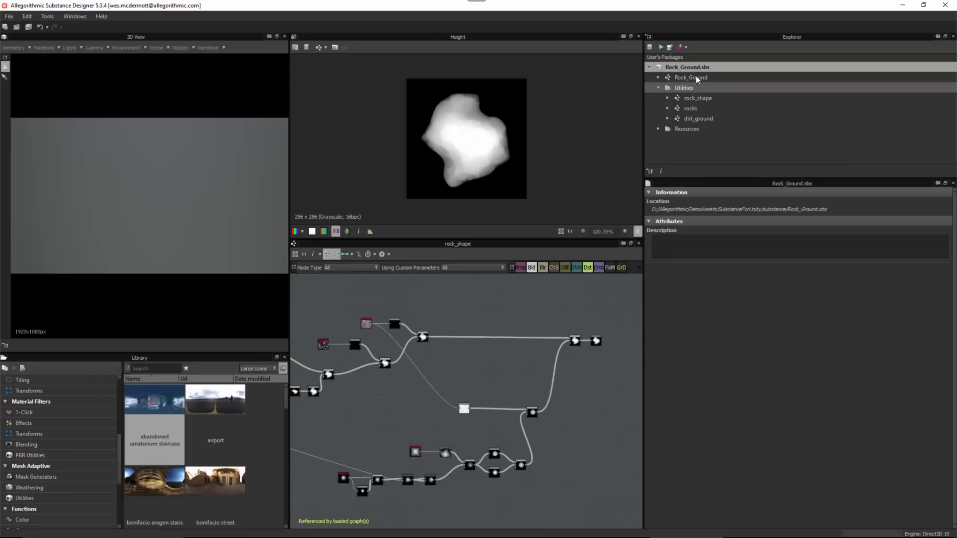
pyautogui.click(669, 49)
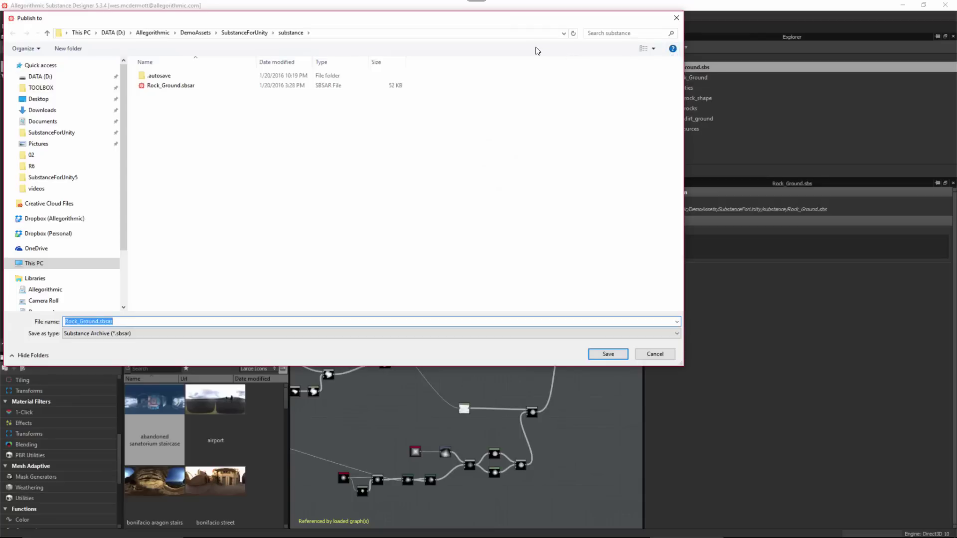
pyautogui.click(179, 87)
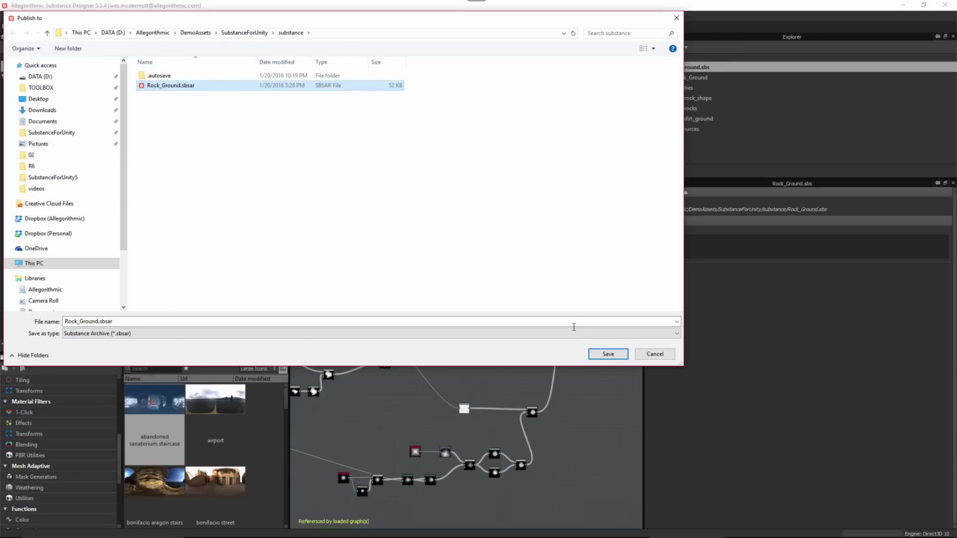
pyautogui.click(608, 354)
pyautogui.click(501, 274)
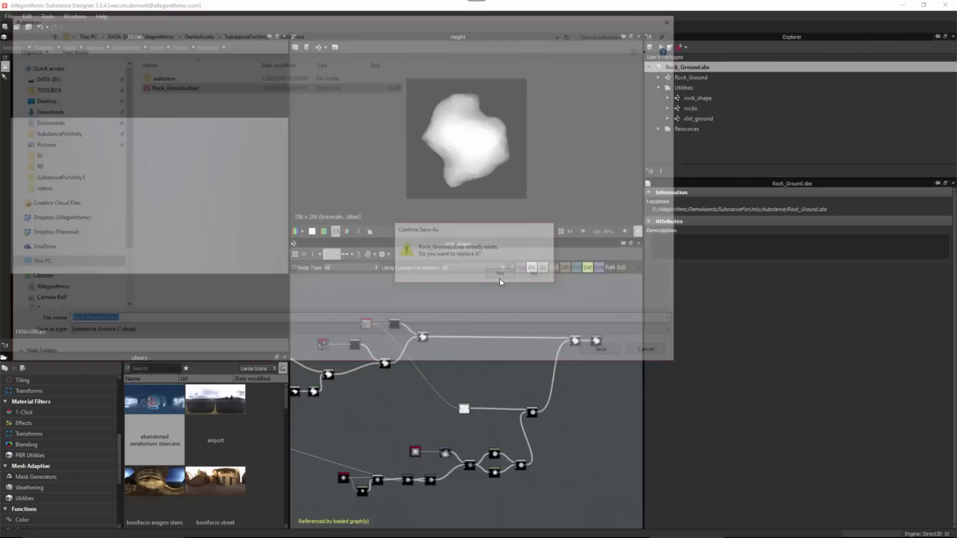
pyautogui.moveTo(461, 211); pyautogui.dragTo(507, 205)
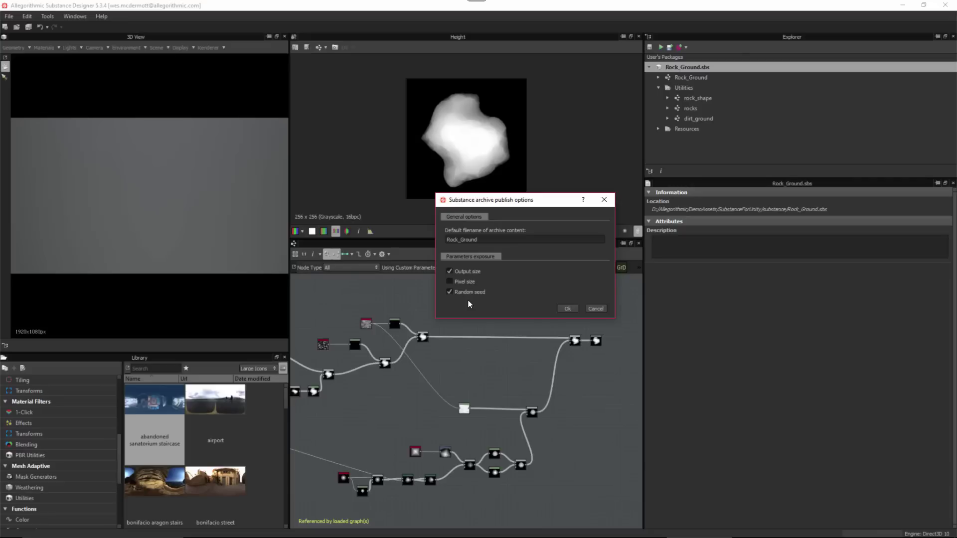
pyautogui.click(571, 309)
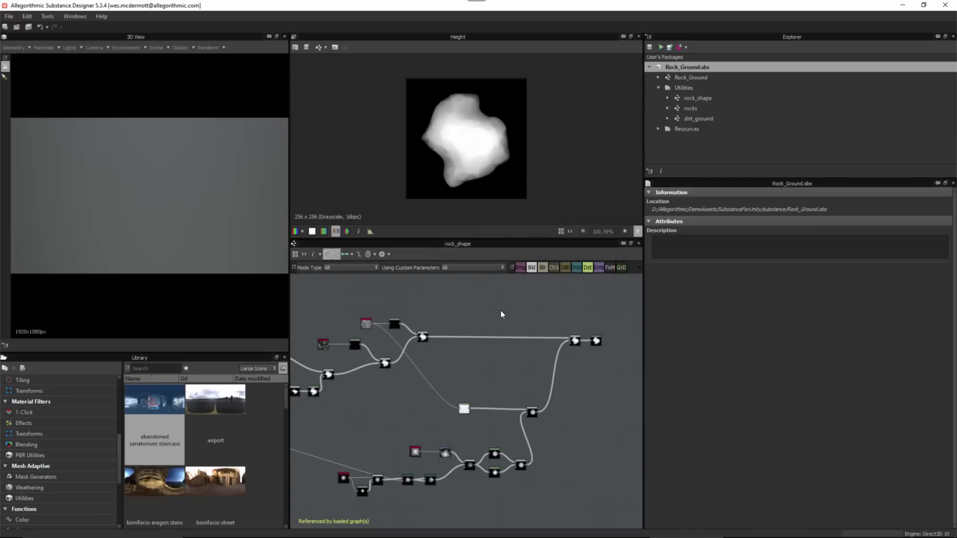